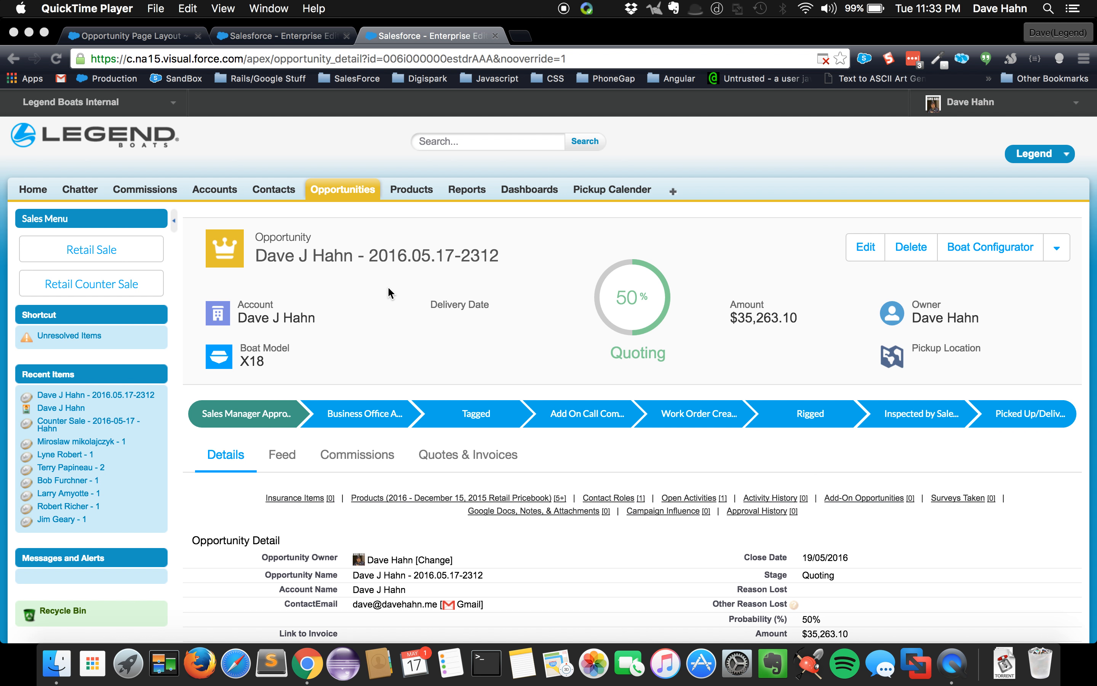
# Review the opportunity's details and open its Boat Configurator
pyautogui.scroll(-5, 426, 344)
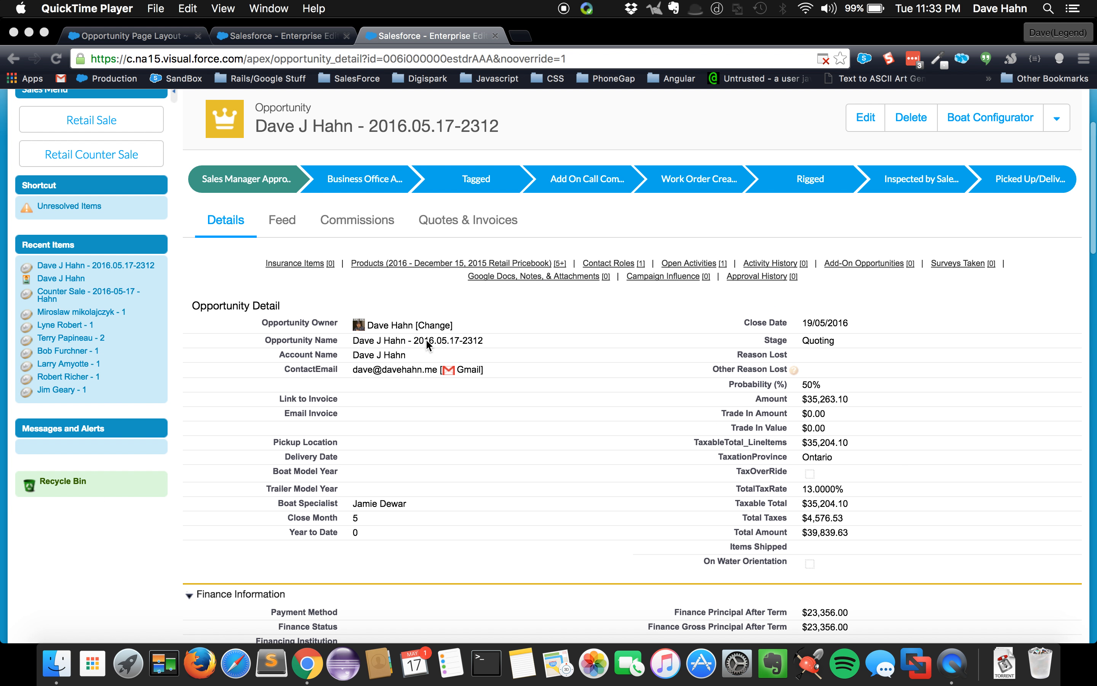
pyautogui.scroll(2, 427, 343)
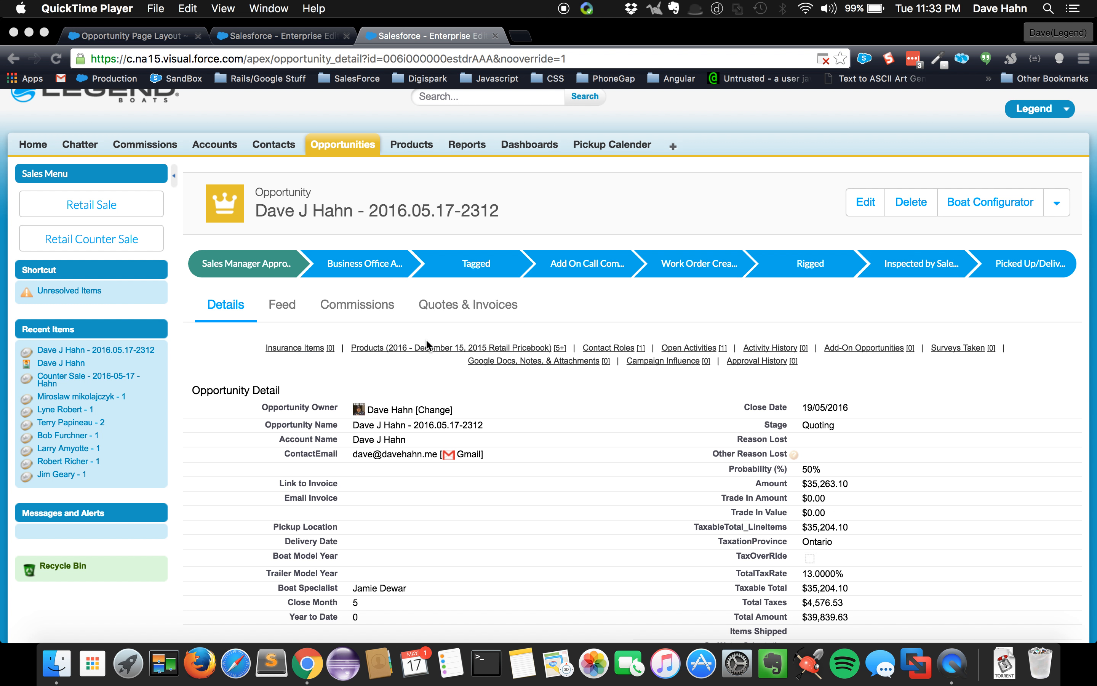
pyautogui.scroll(3, 426, 340)
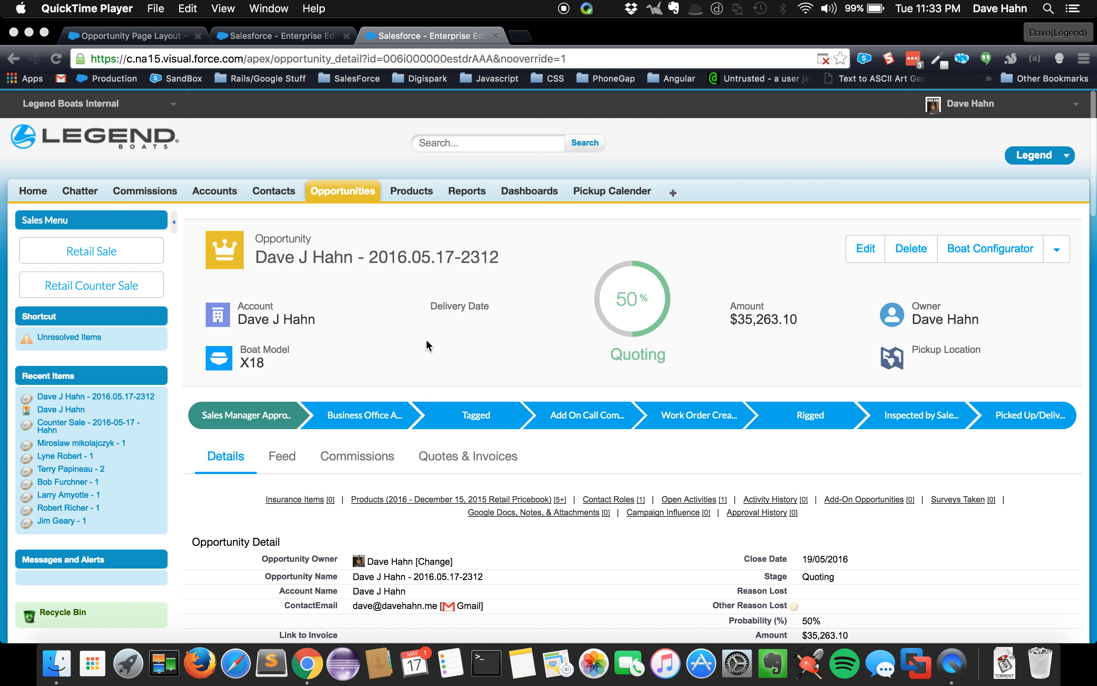
pyautogui.scroll(-3, 447, 402)
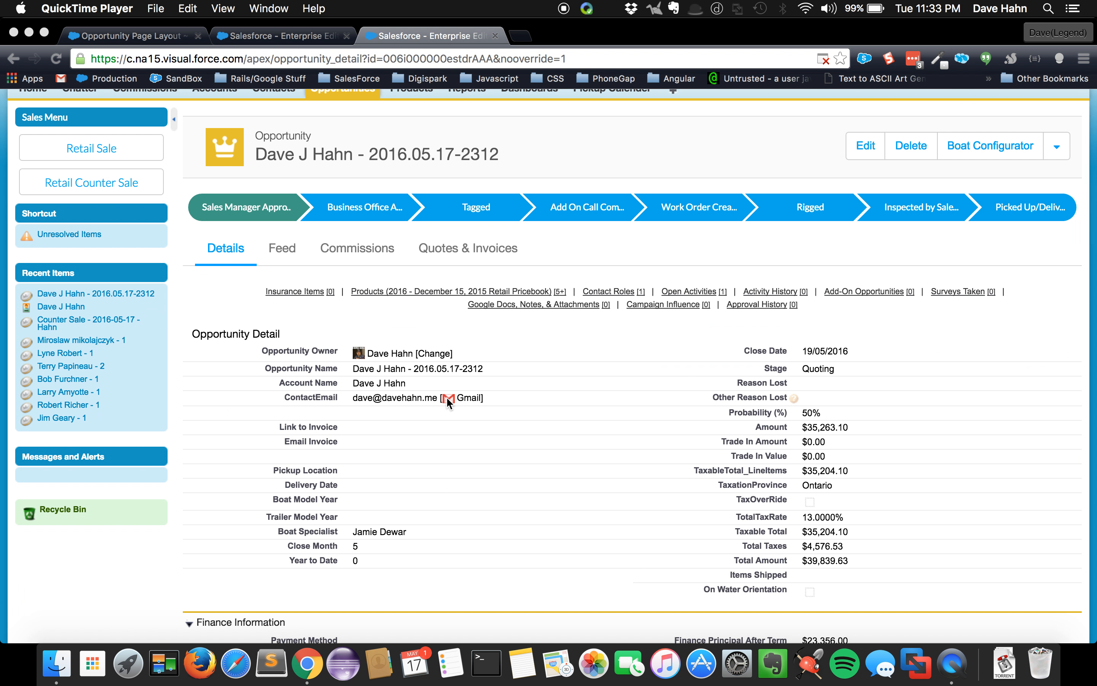
pyautogui.scroll(3, 447, 397)
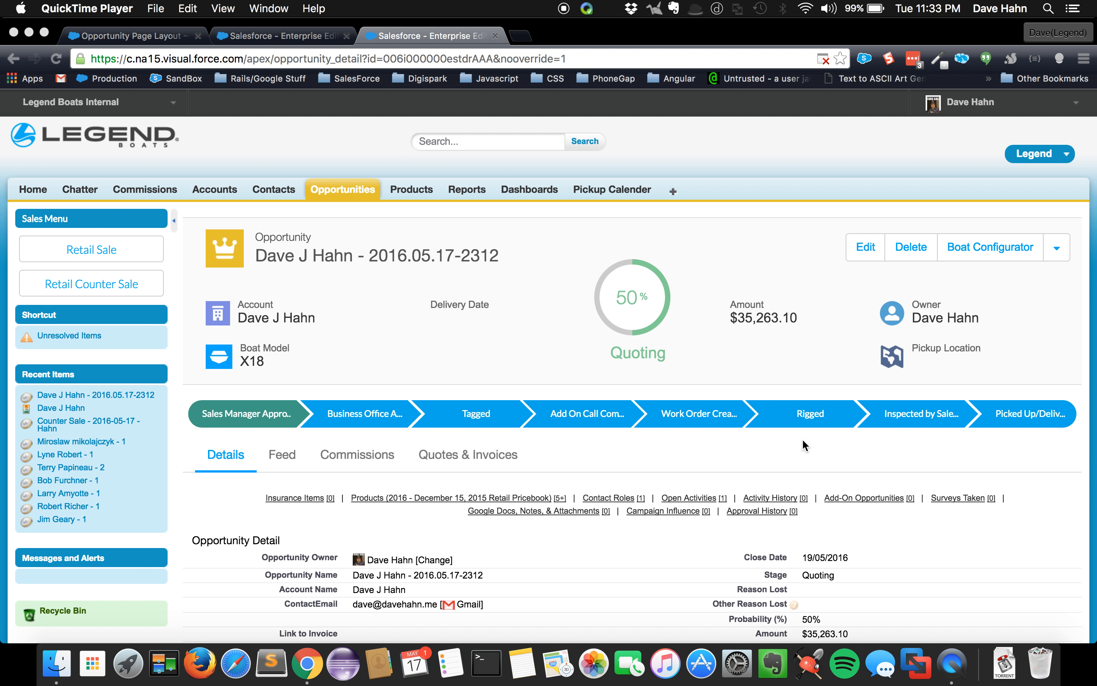
pyautogui.click(978, 247)
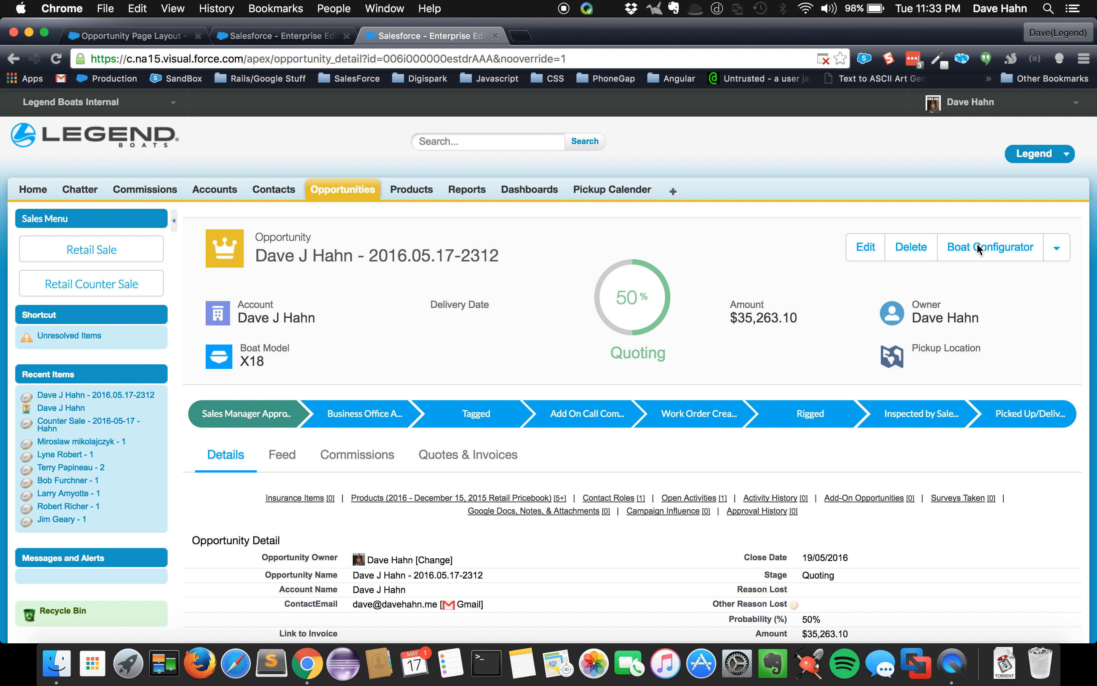
pyautogui.click(979, 246)
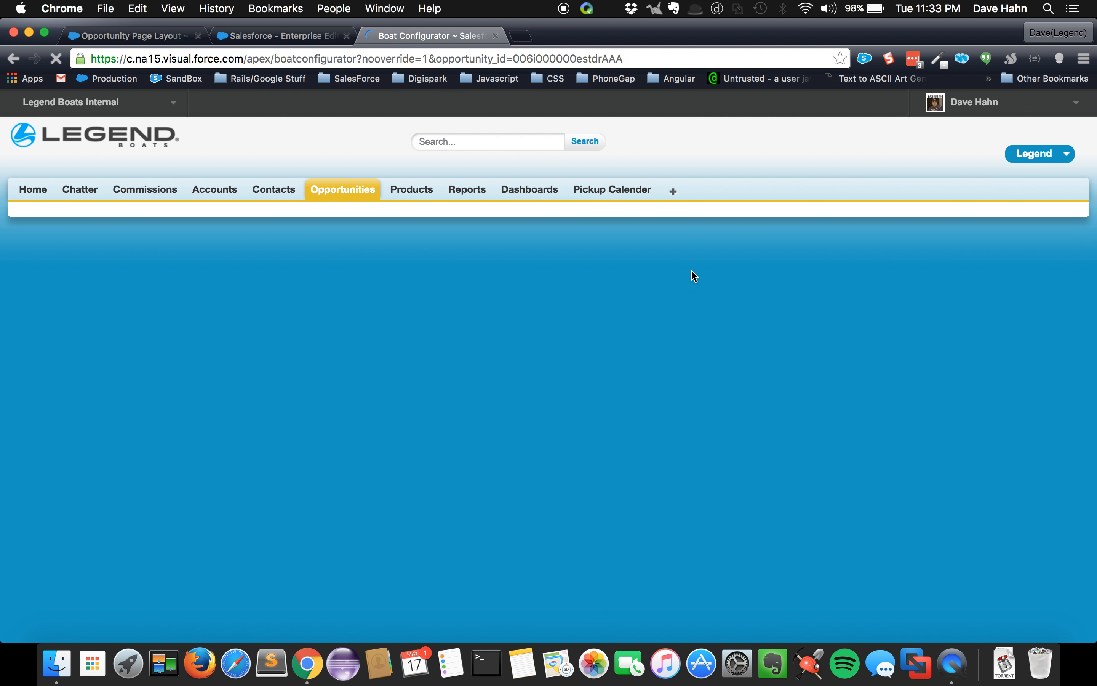
# Change the boat quote's tax province to Quebec and update the tax rate
pyautogui.scroll(-2, 182, 307)
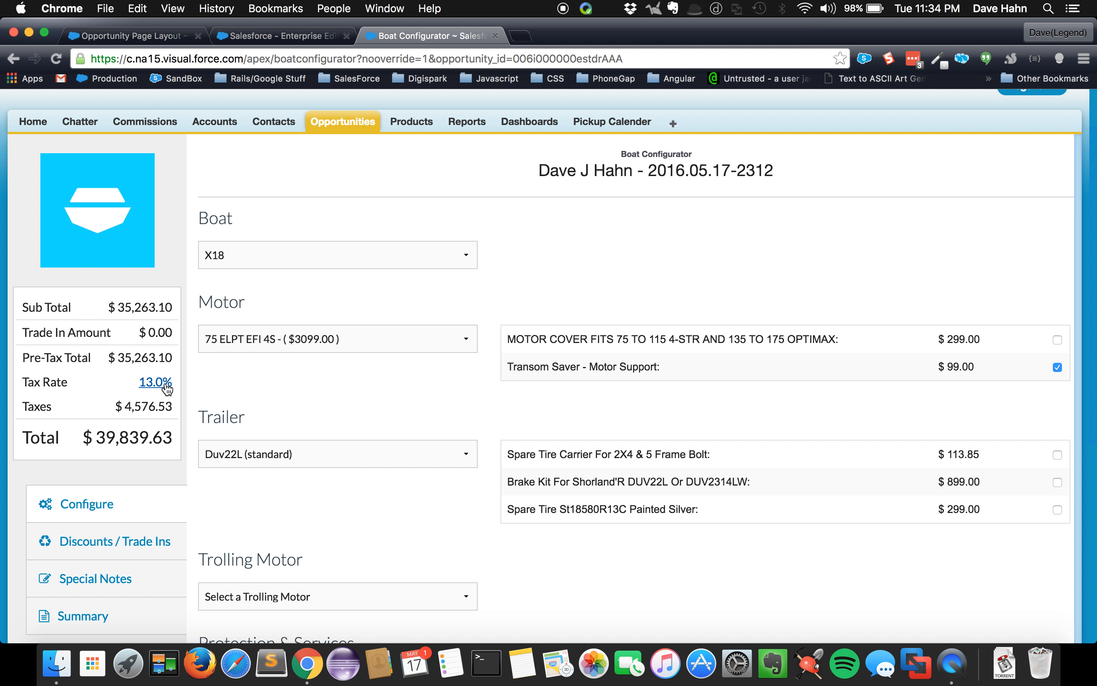
pyautogui.click(167, 385)
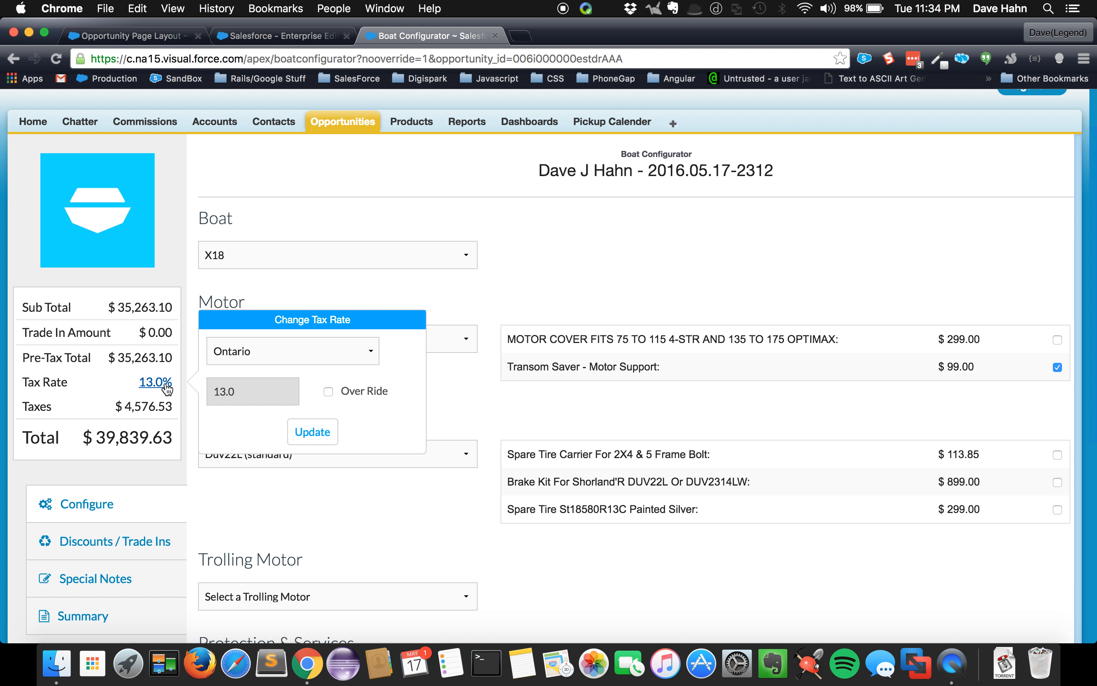
pyautogui.click(289, 350)
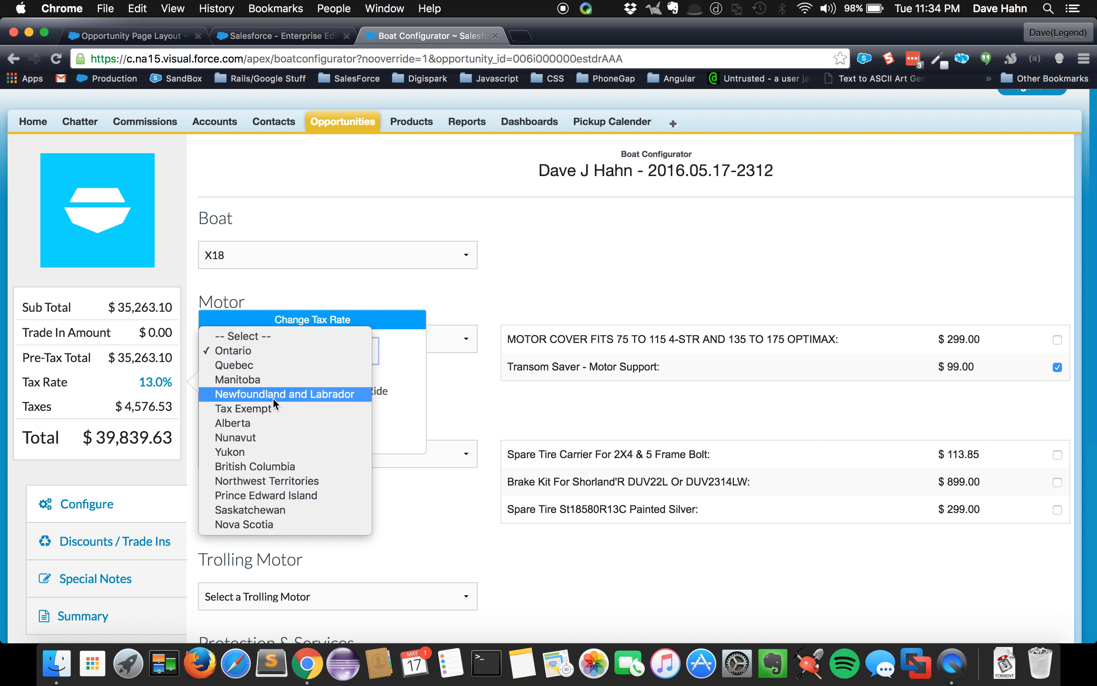
pyautogui.click(243, 365)
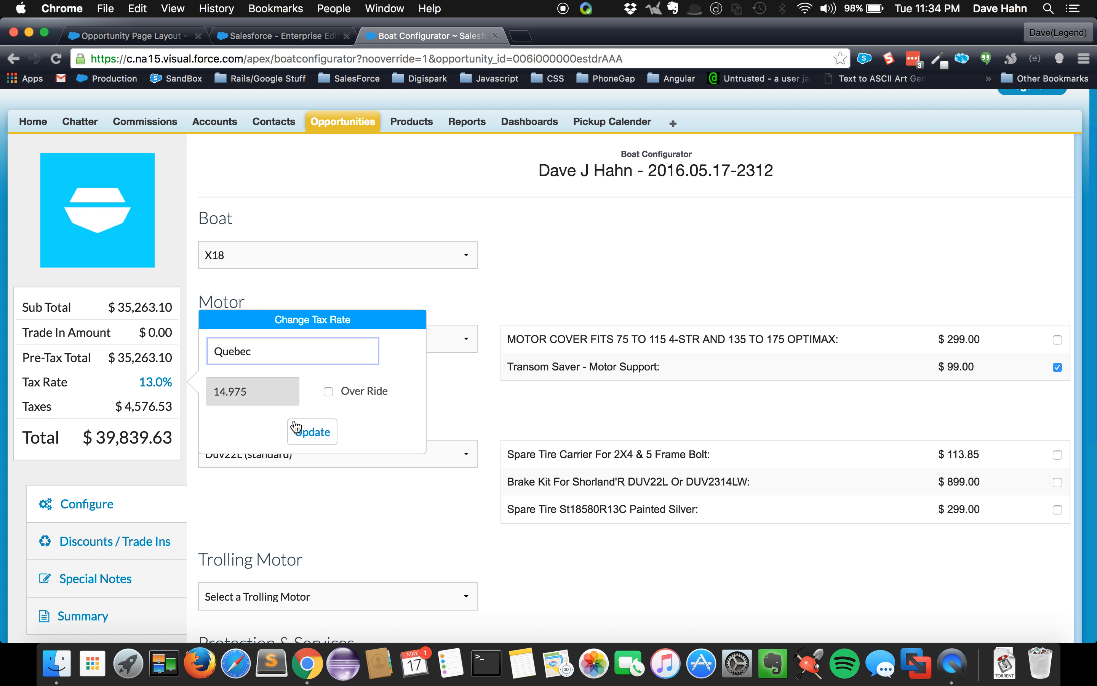
pyautogui.click(315, 438)
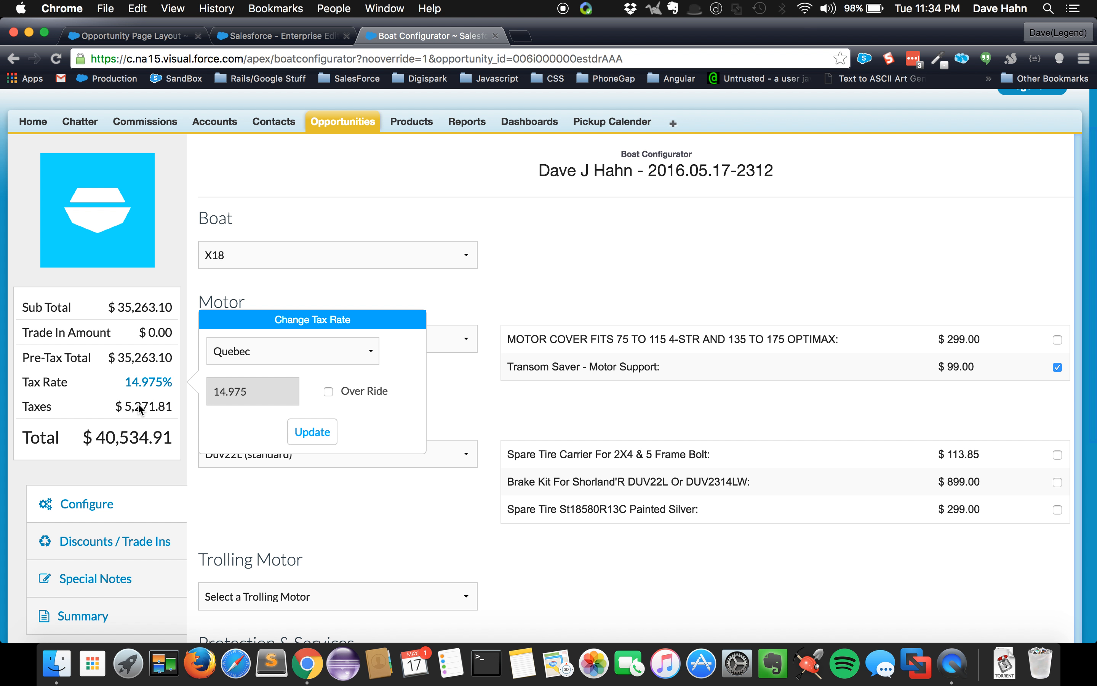
# Switch the boat quote's tax province back to Ontario, update the rate and close the tax rate settings
pyautogui.click(260, 351)
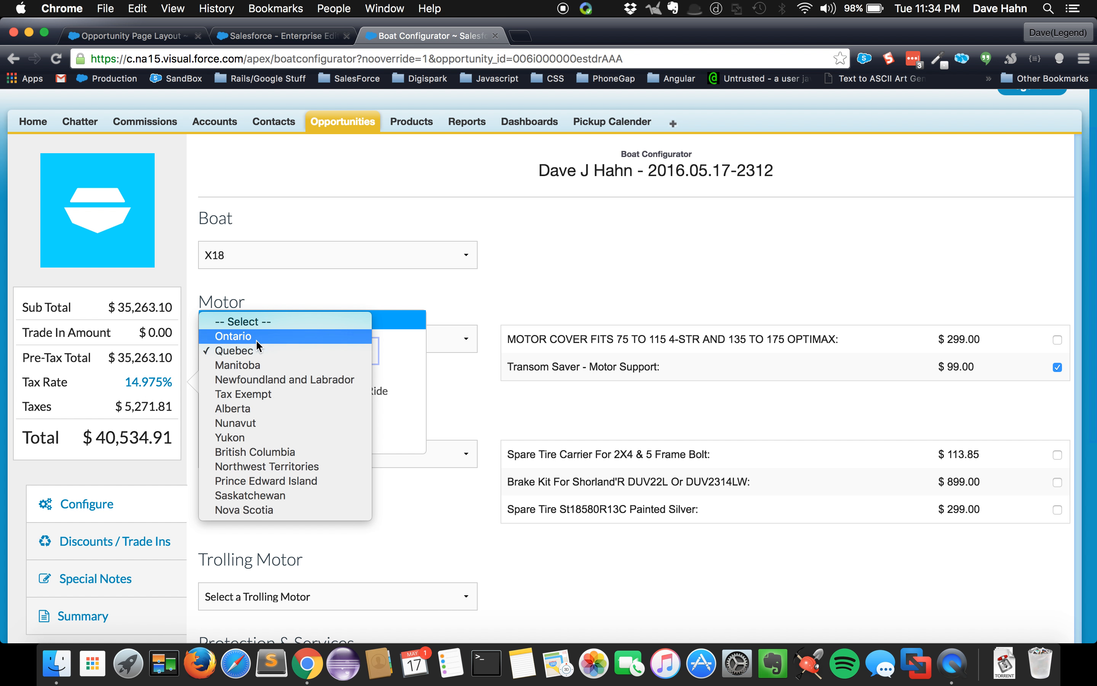
pyautogui.click(256, 336)
pyautogui.click(305, 433)
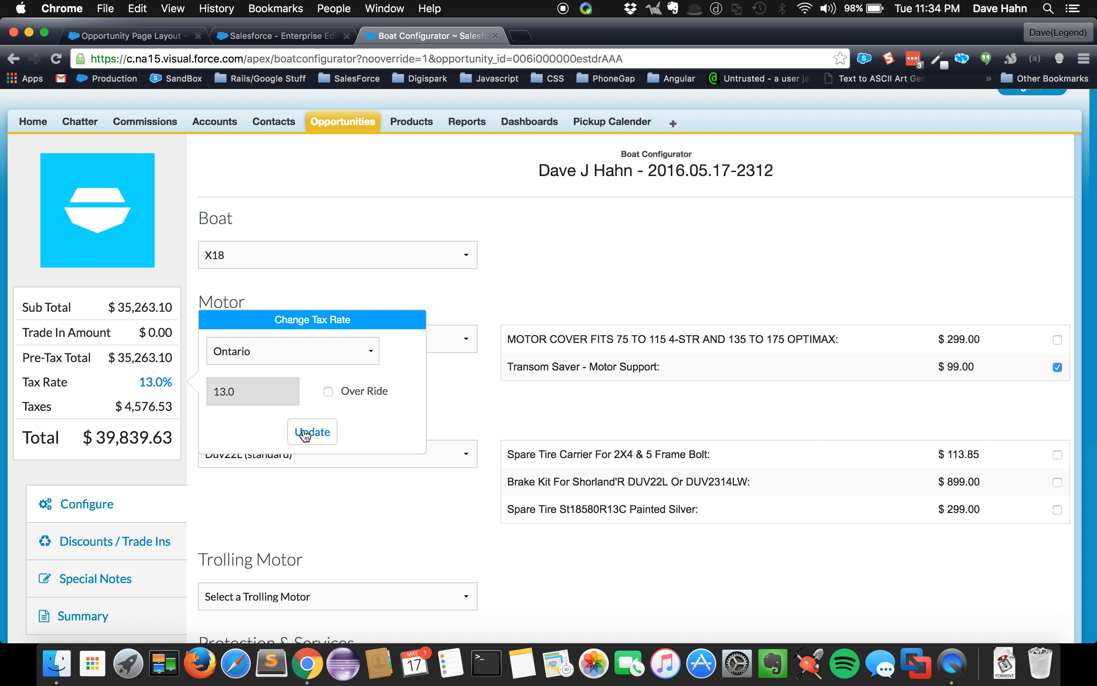
pyautogui.click(162, 384)
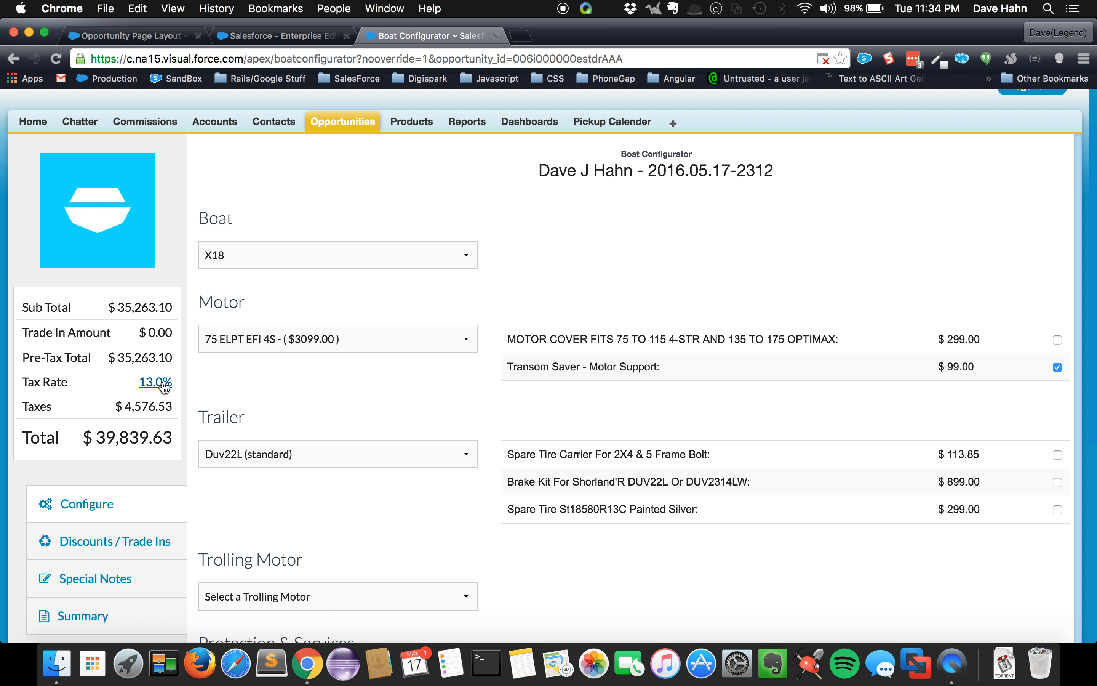
# Override the boat quote's tax rate with a custom rate of 10 and update it
pyautogui.click(163, 384)
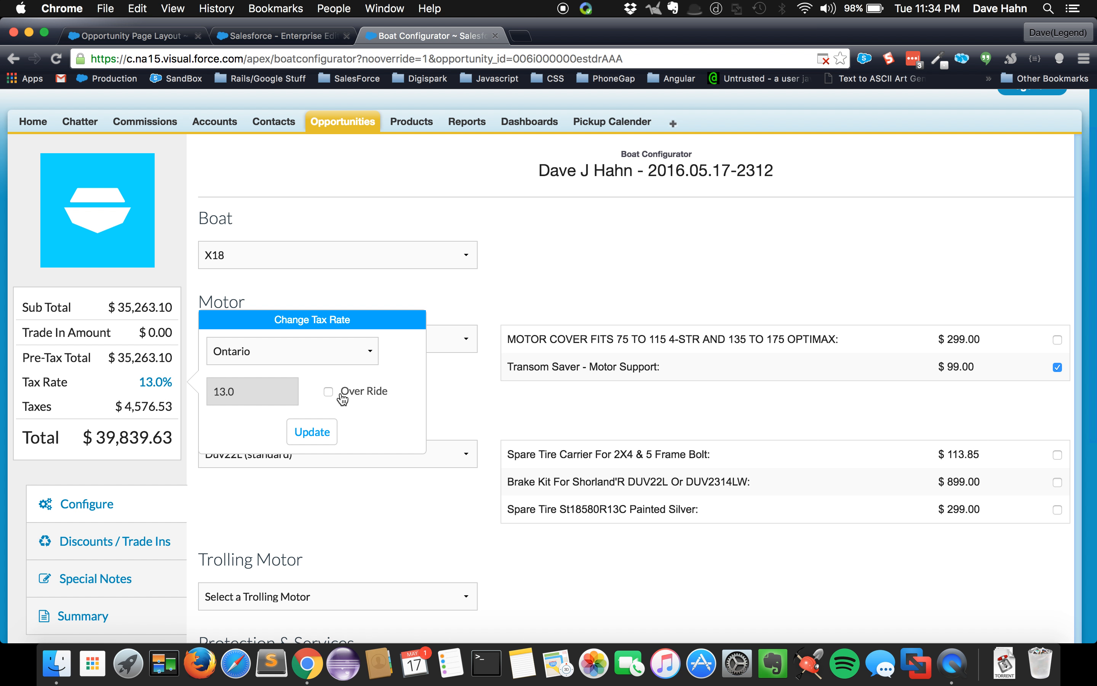
pyautogui.click(328, 391)
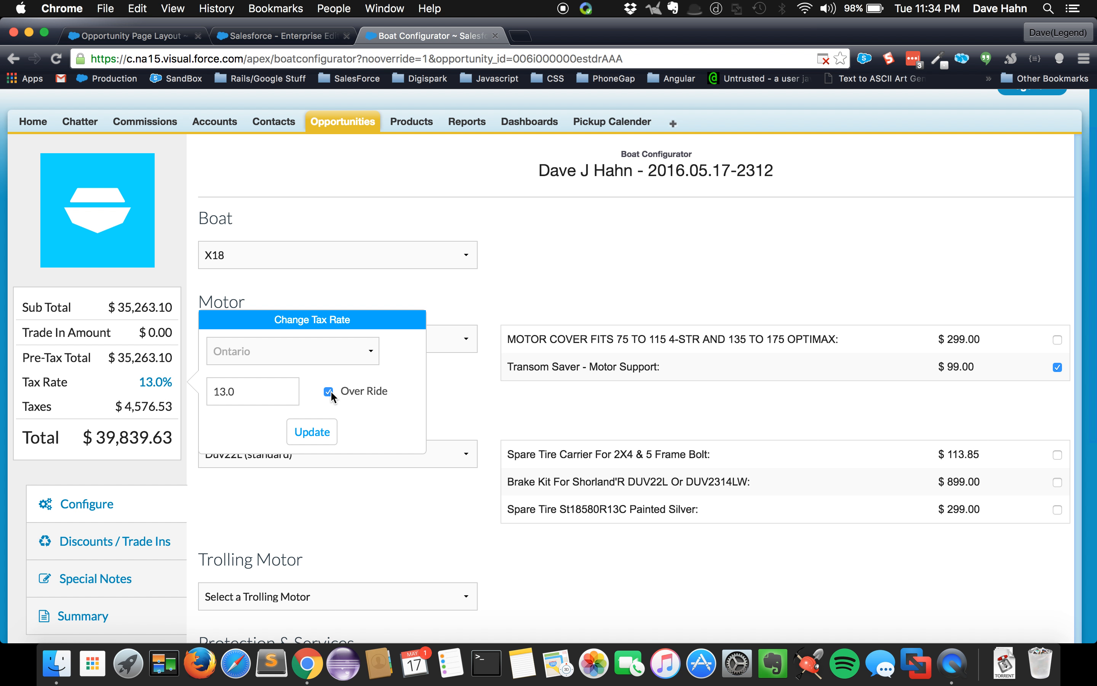
pyautogui.doubleClick(265, 392)
pyautogui.write('10')
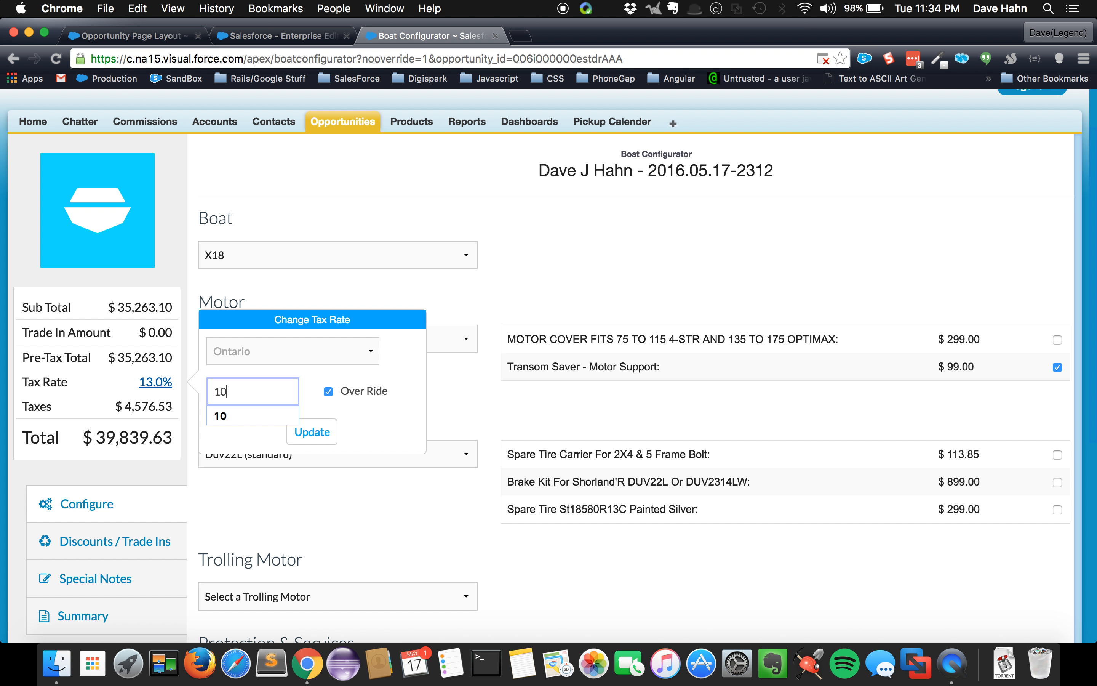
pyautogui.click(225, 416)
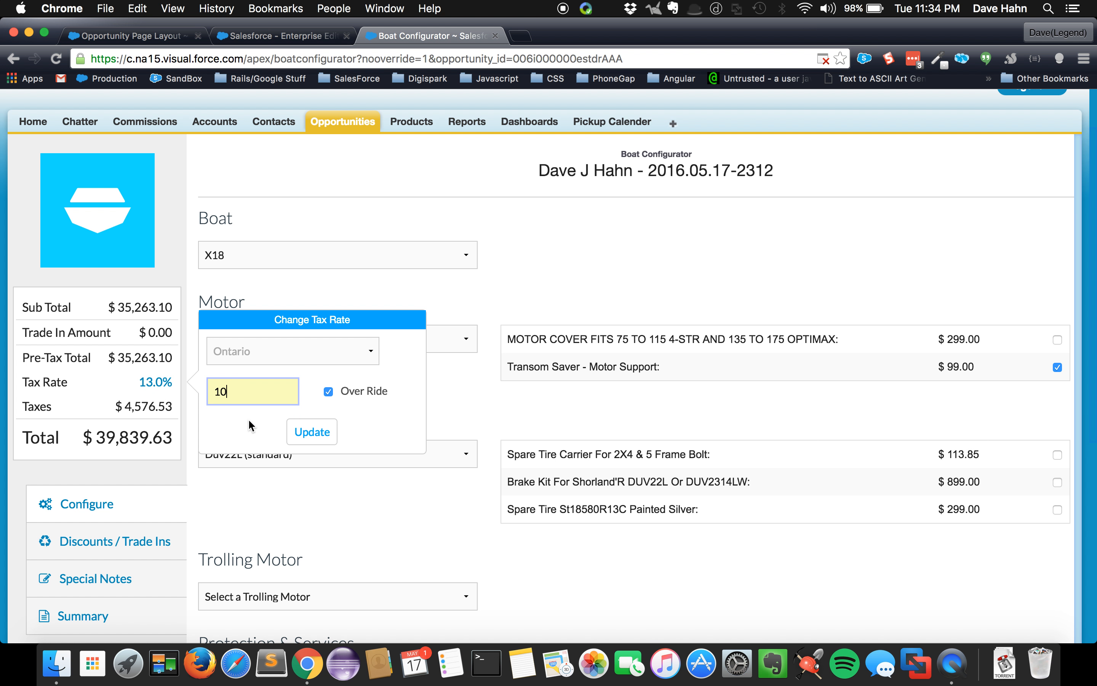
pyautogui.click(301, 433)
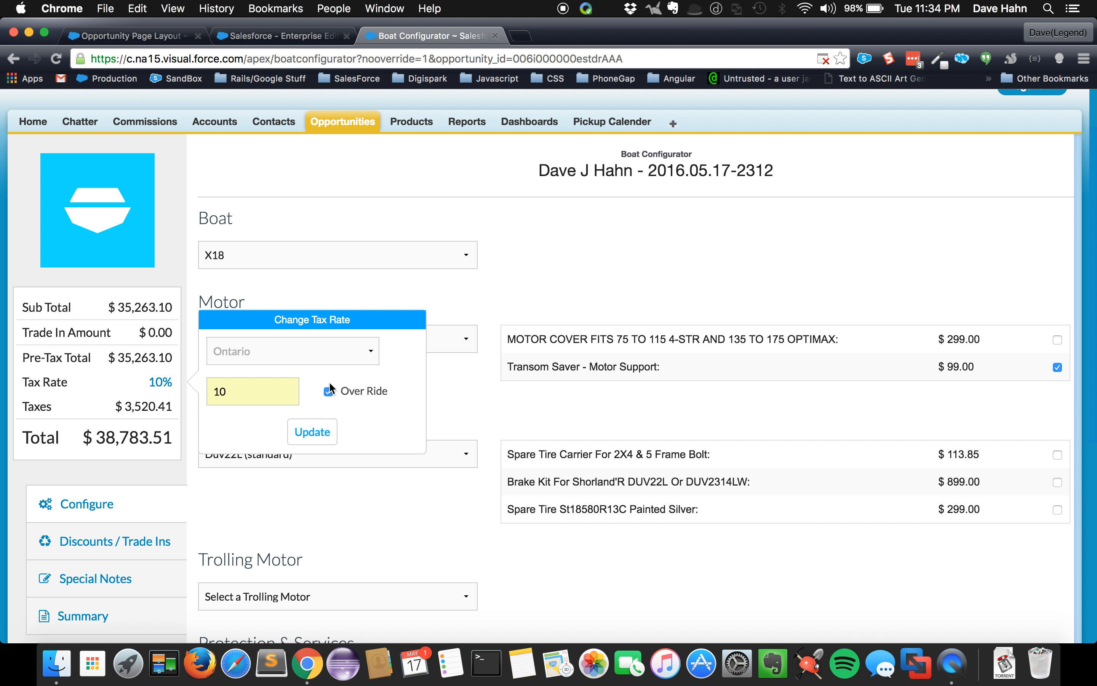
# Remove the tax rate override and update the boat quote to Tax Exempt
pyautogui.click(328, 391)
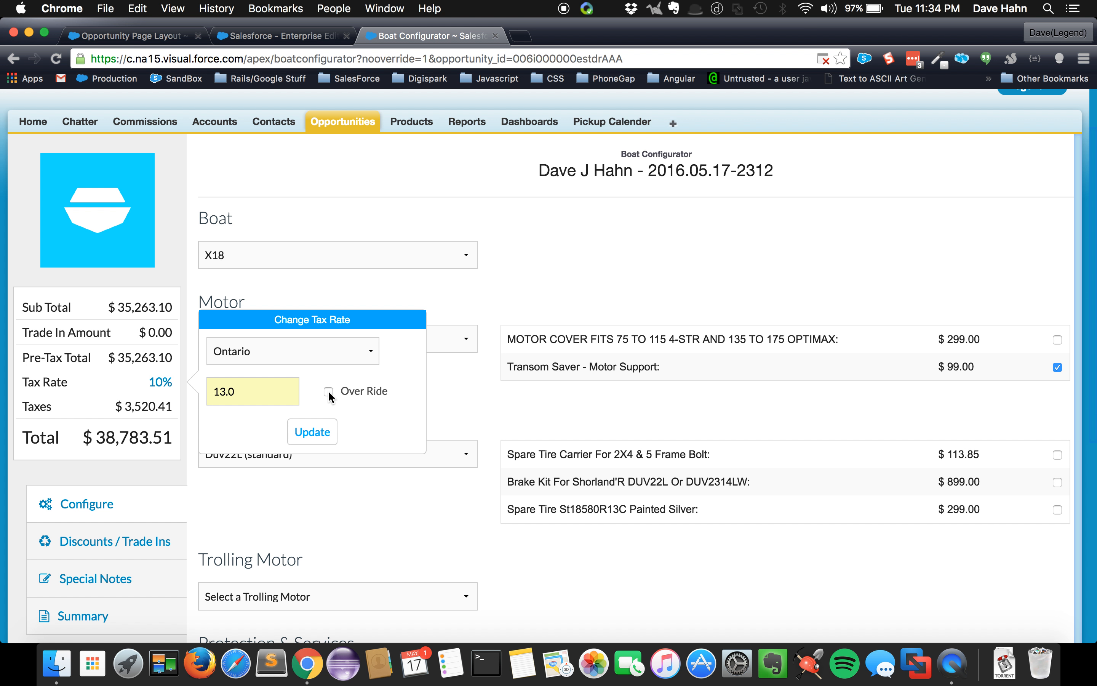
pyautogui.click(317, 361)
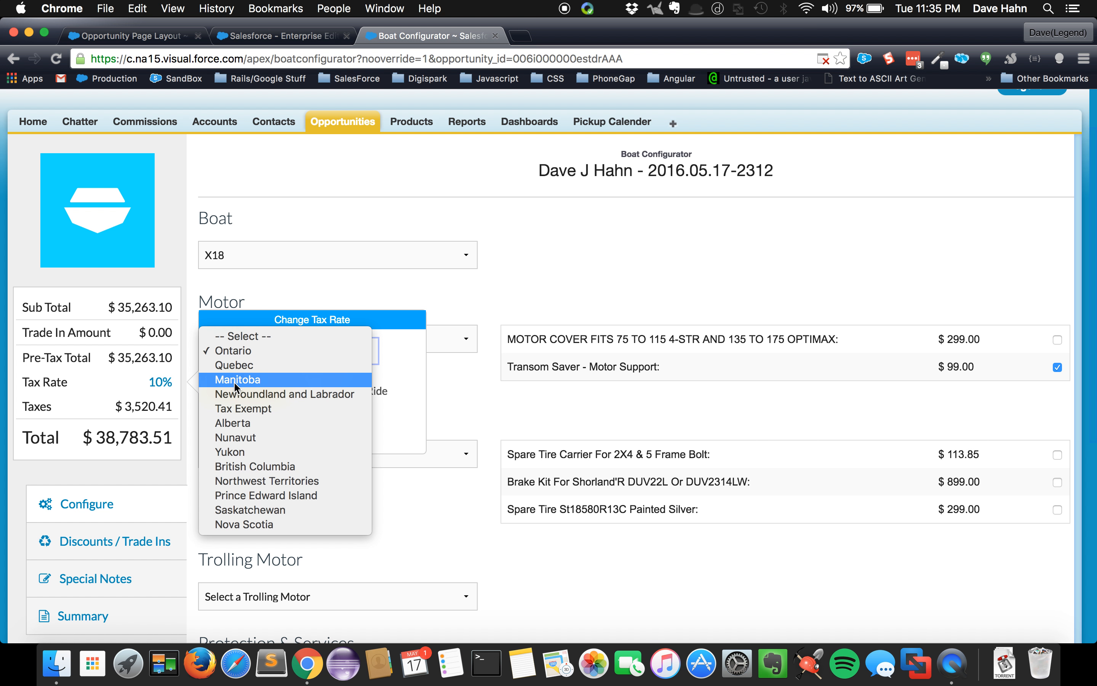
pyautogui.click(252, 405)
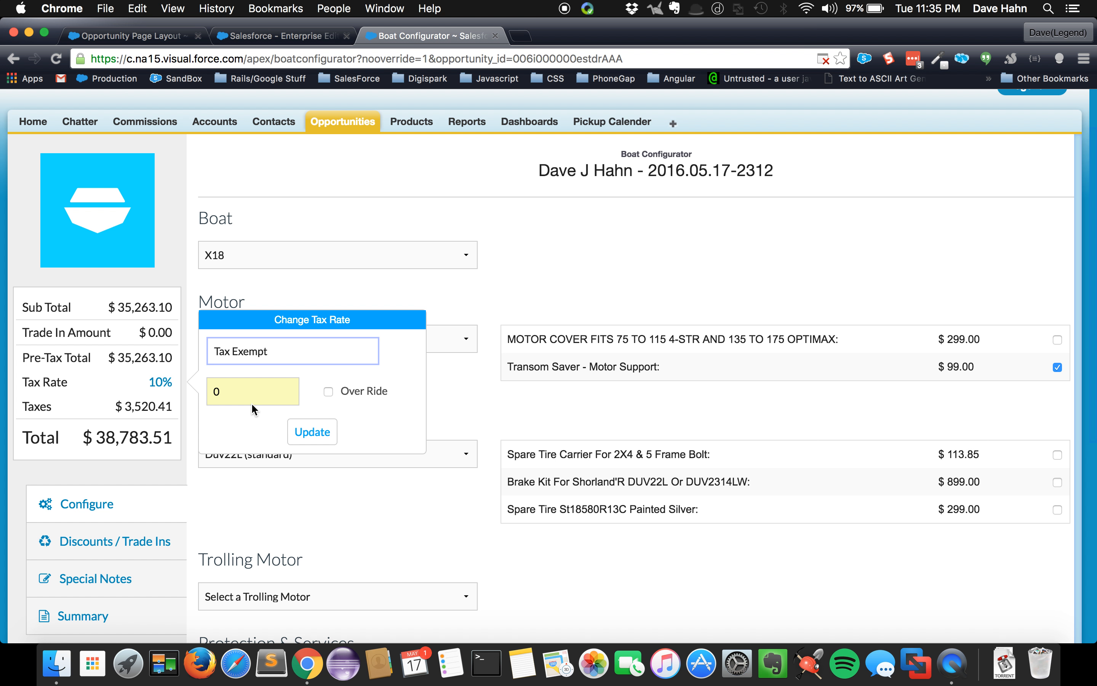
pyautogui.click(303, 432)
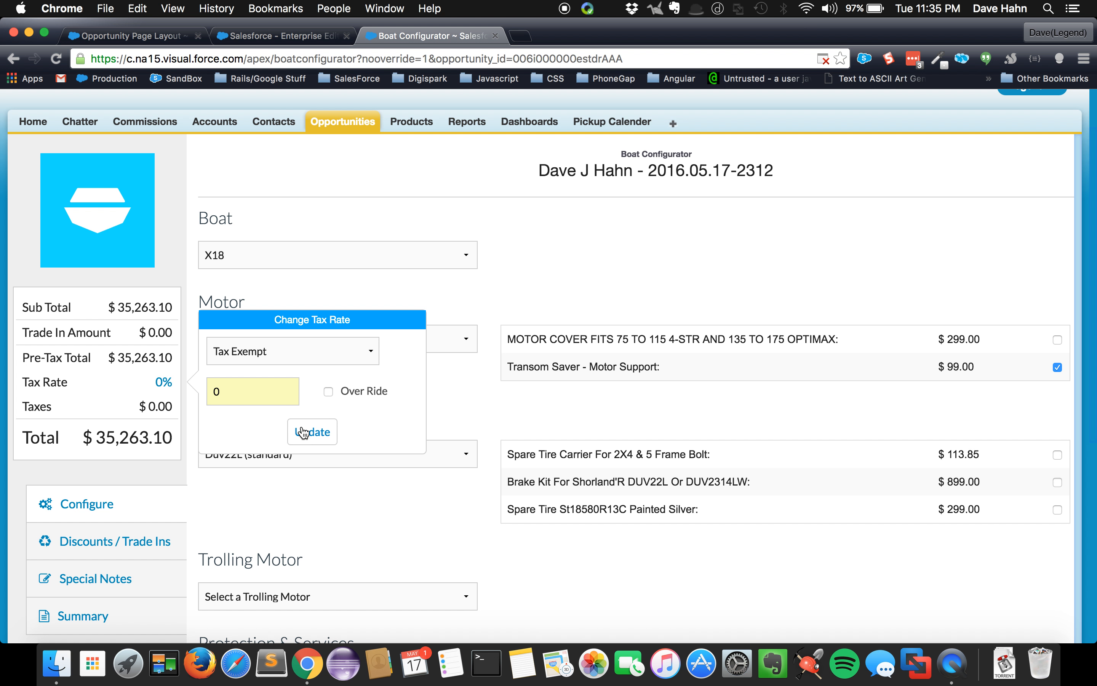
# Reopen the boat quote's tax rate settings and select Ontario as the province
pyautogui.click(164, 383)
pyautogui.click(165, 382)
pyautogui.click(240, 355)
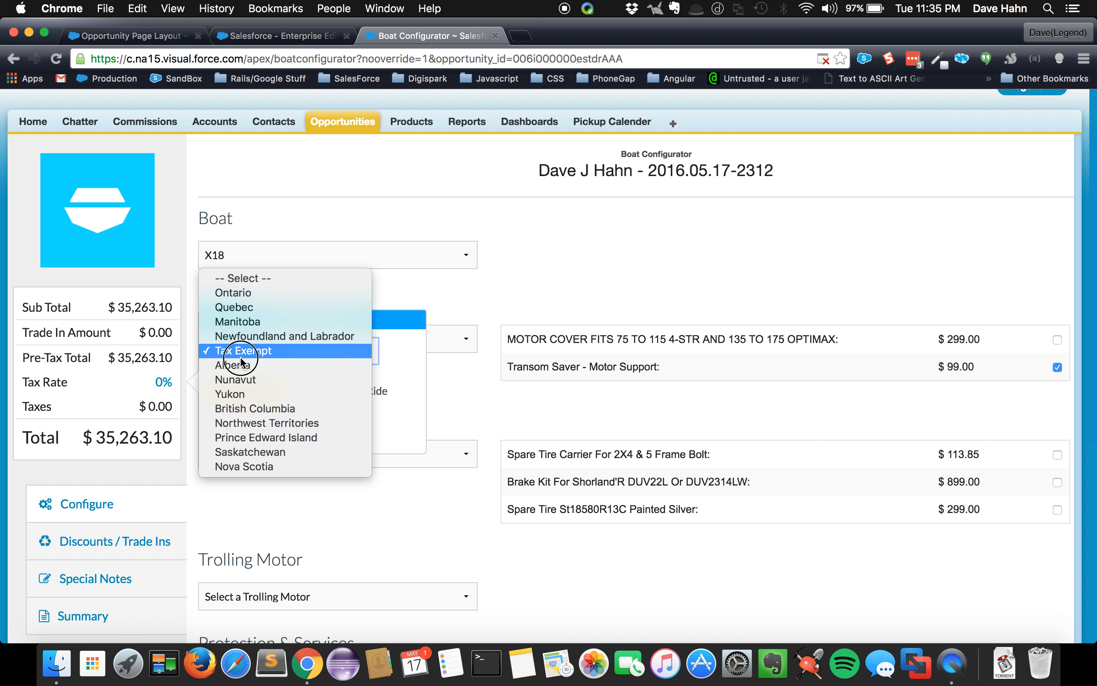
pyautogui.click(234, 297)
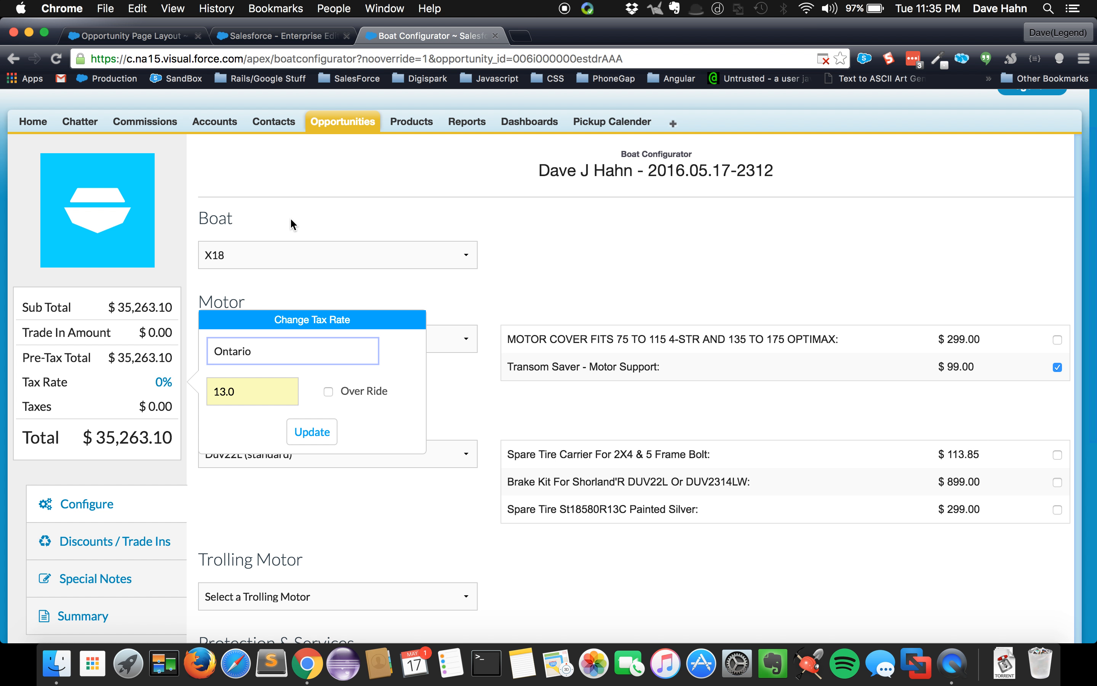
# Switch to the counter sale invoice in the other browser tab and open it for editing
pyautogui.click(276, 34)
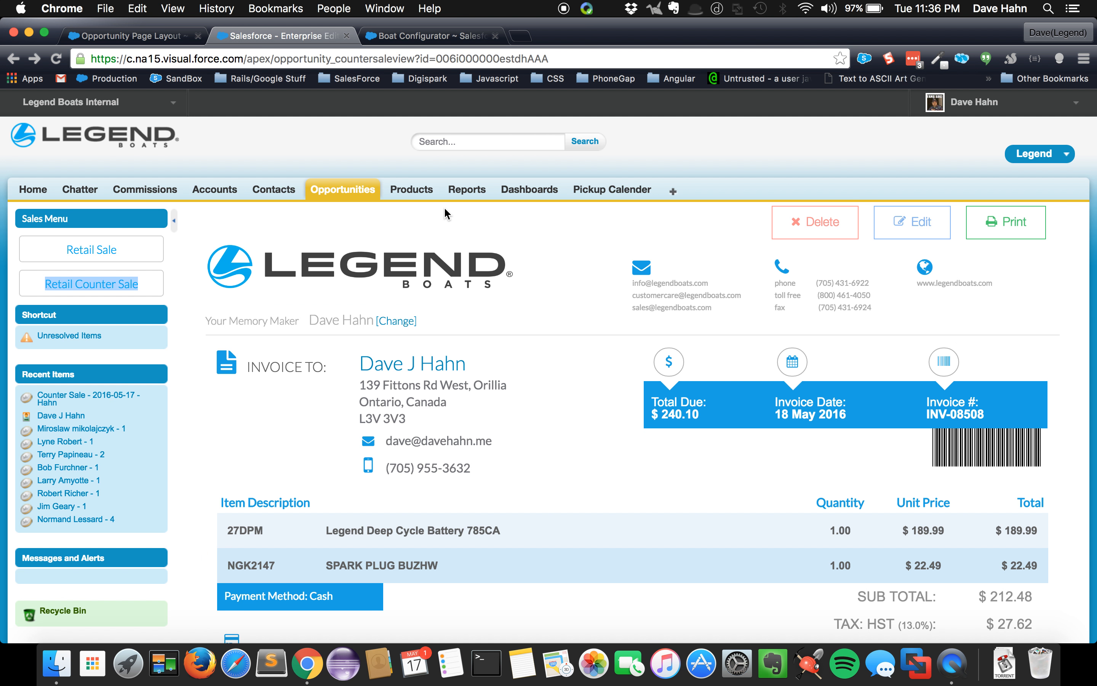
pyautogui.scroll(-3, 483, 293)
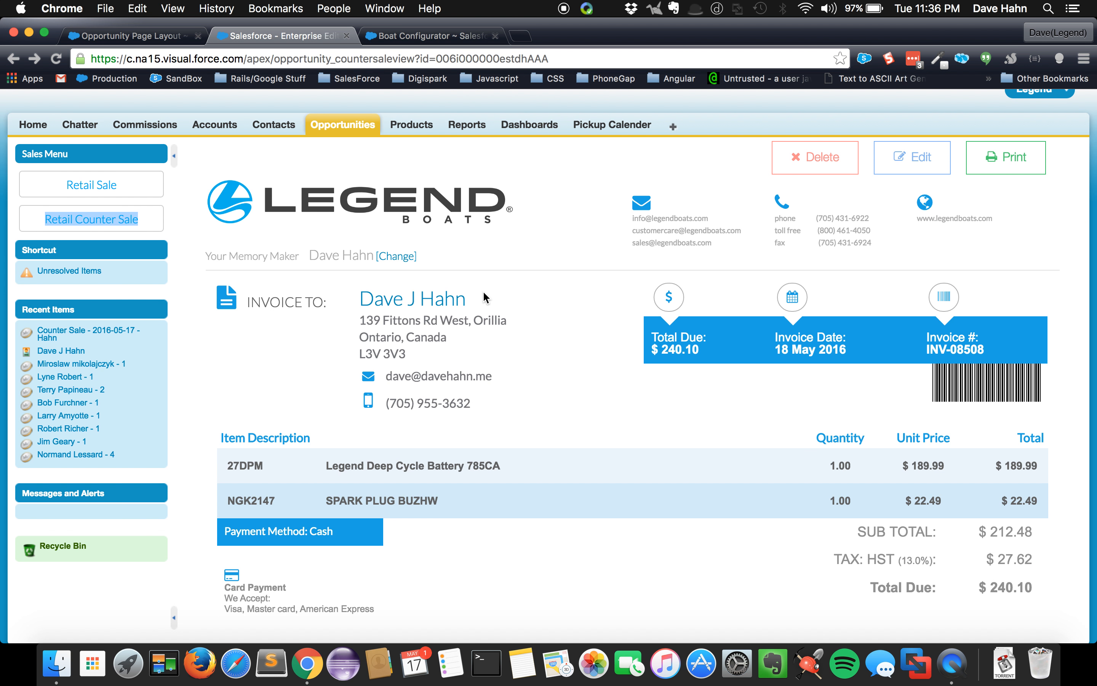
pyautogui.click(923, 164)
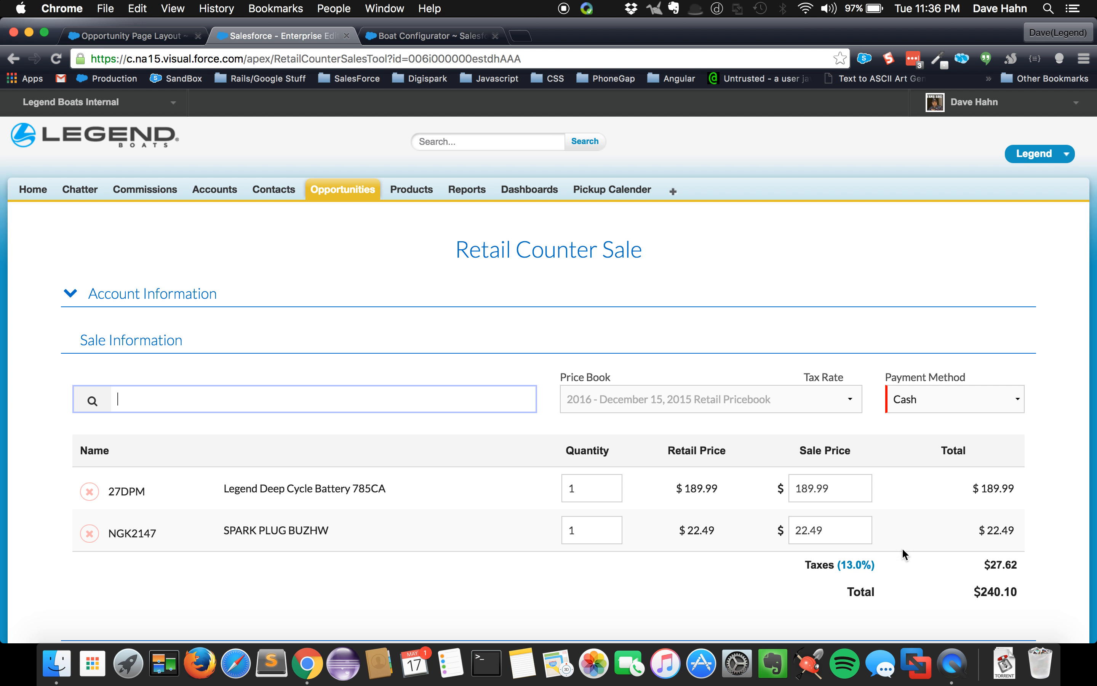
# Update the counter sale's tax province to British Columbia and return to the invoice without saving
pyautogui.click(867, 574)
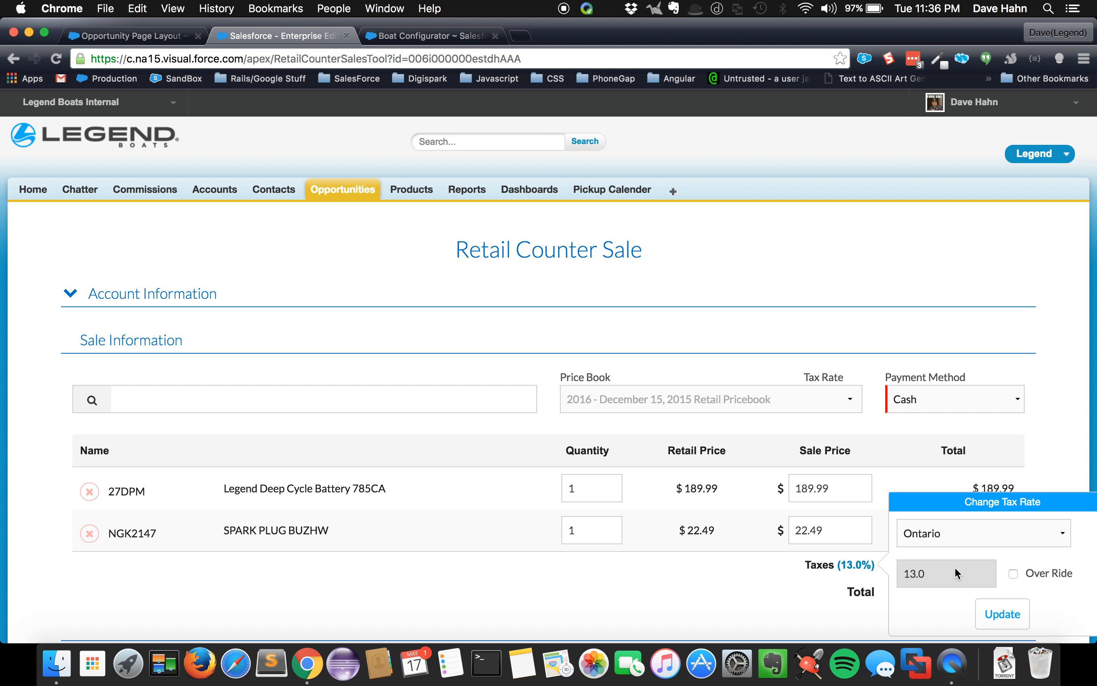
pyautogui.click(974, 539)
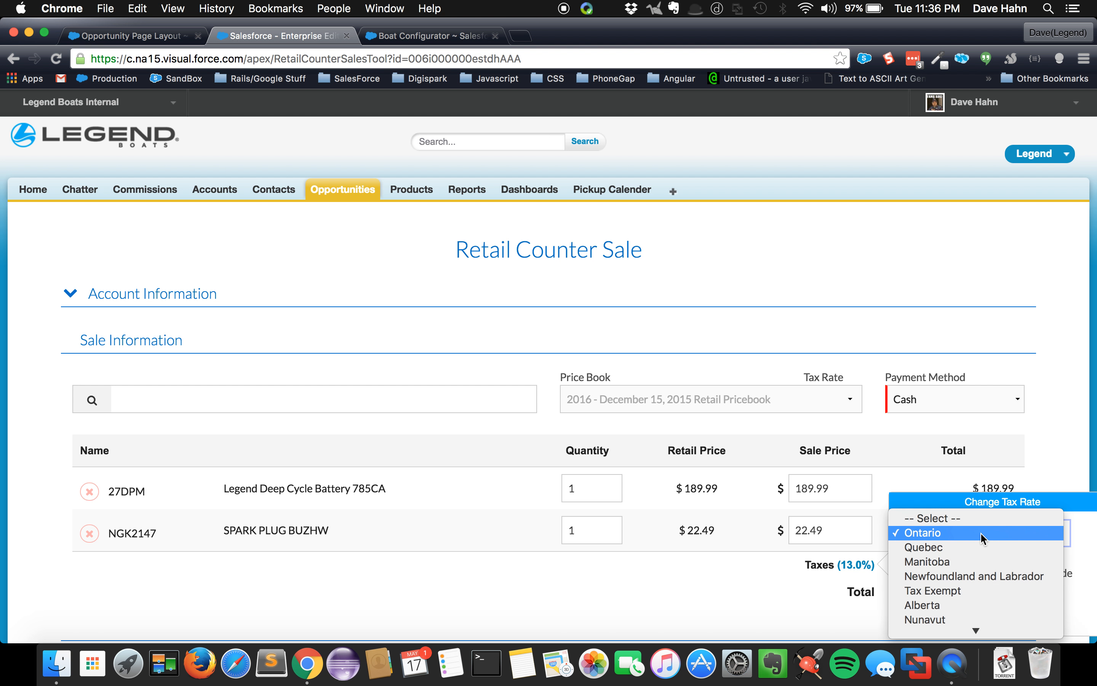
pyautogui.scroll(-3, 977, 561)
pyautogui.click(974, 572)
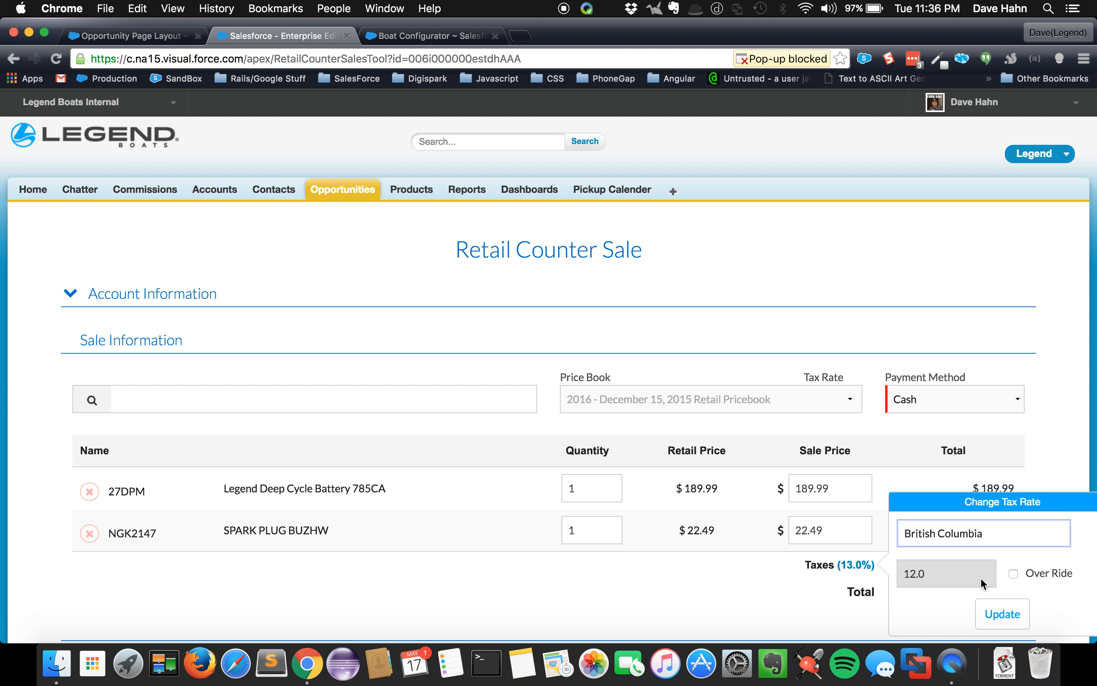
pyautogui.click(1006, 613)
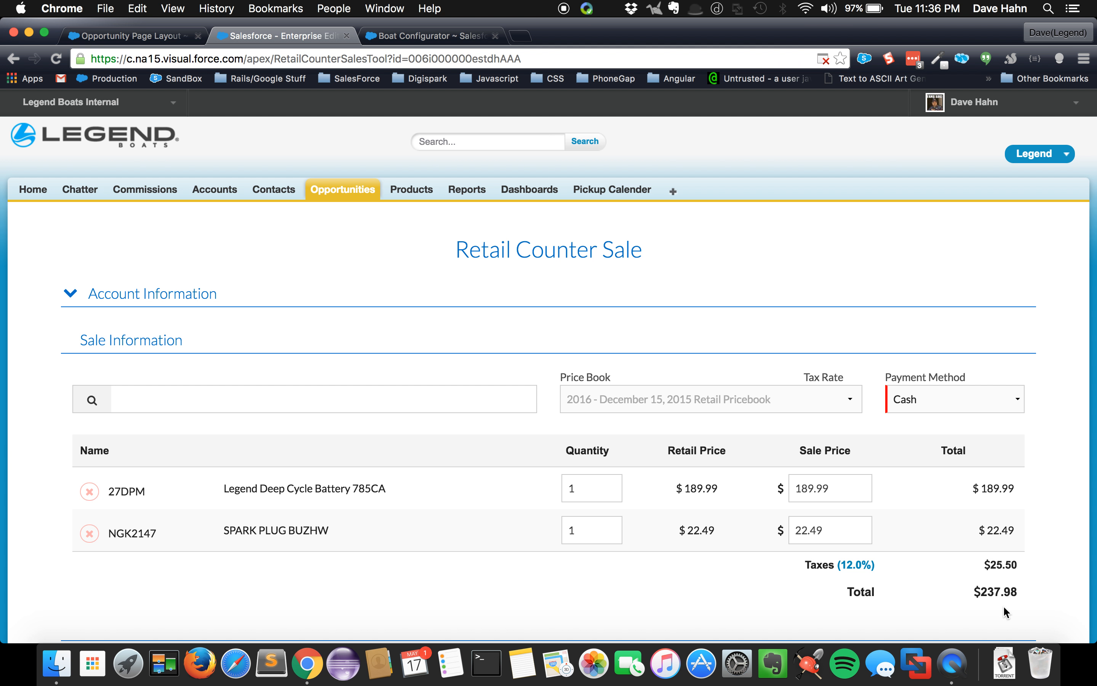
pyautogui.scroll(-3, 962, 547)
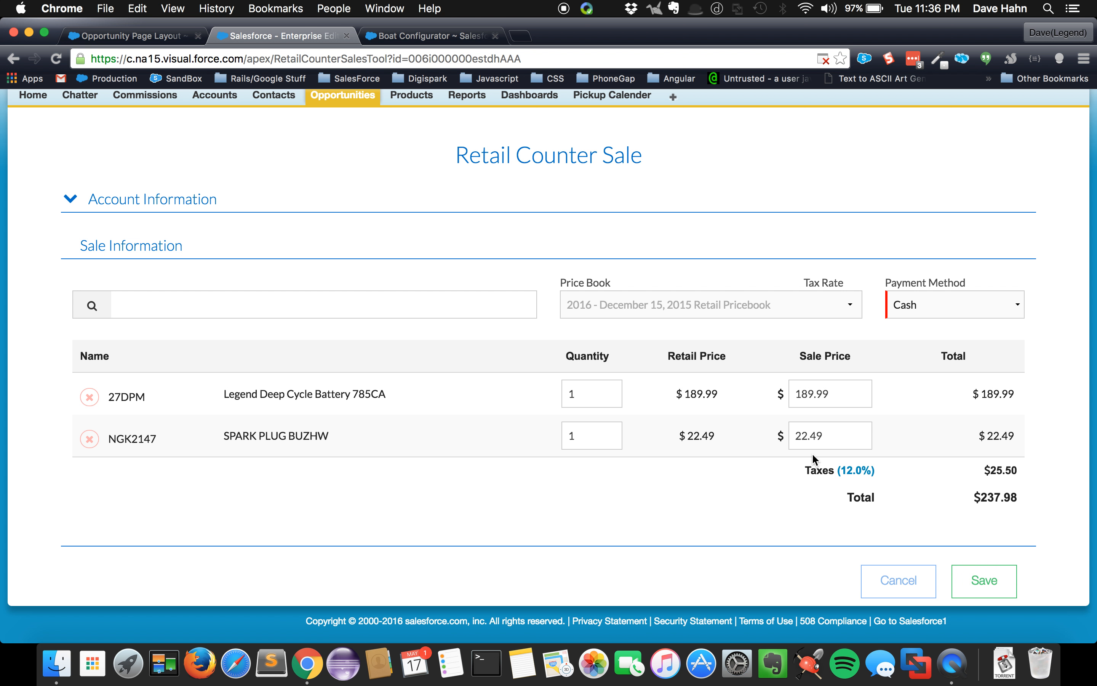
pyautogui.hscroll(-5, 809, 459)
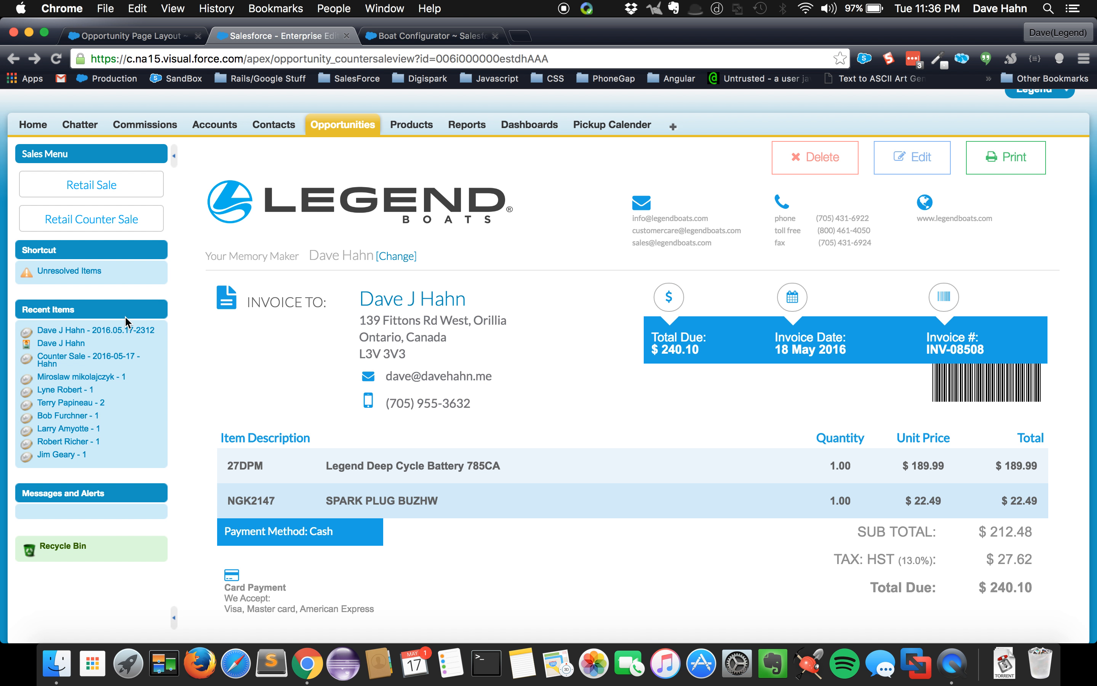
# Cancel out of the Boat Configurator in the other browser tab and open the opportunity's quotes and invoices
pyautogui.click(412, 40)
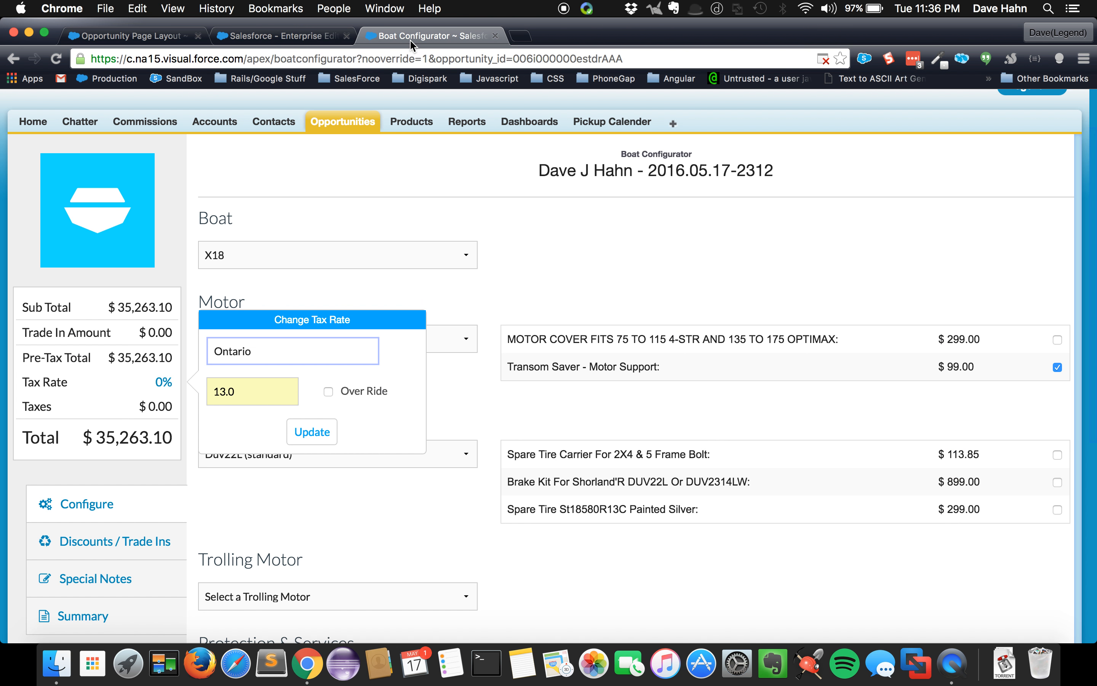
pyautogui.scroll(-5, 272, 422)
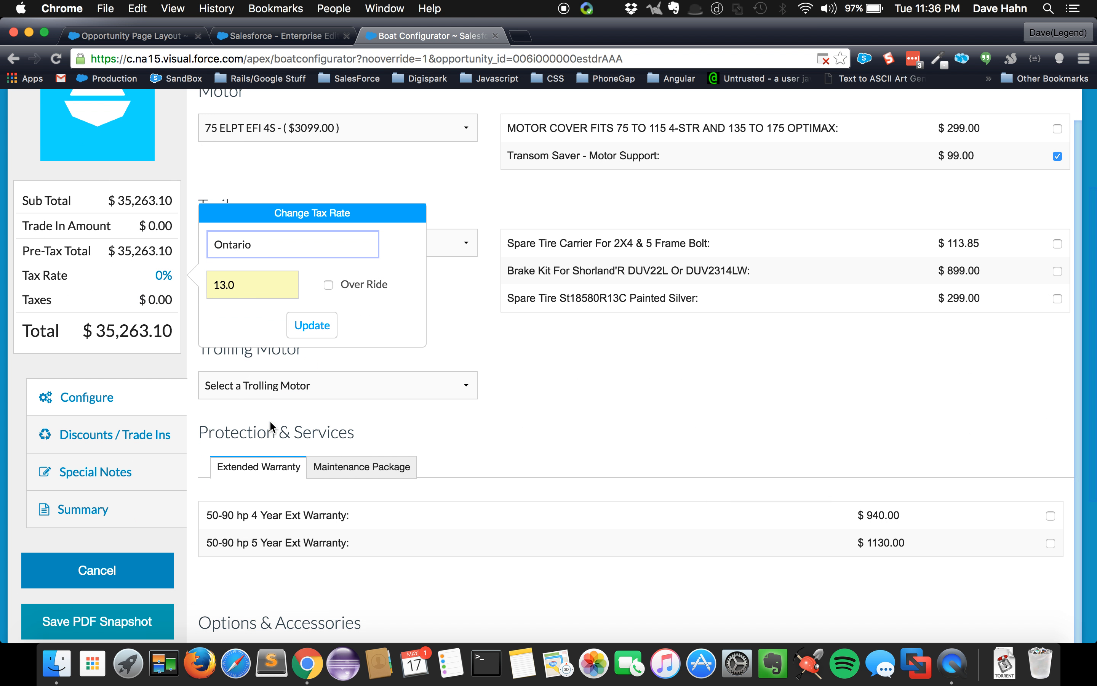
pyautogui.click(113, 564)
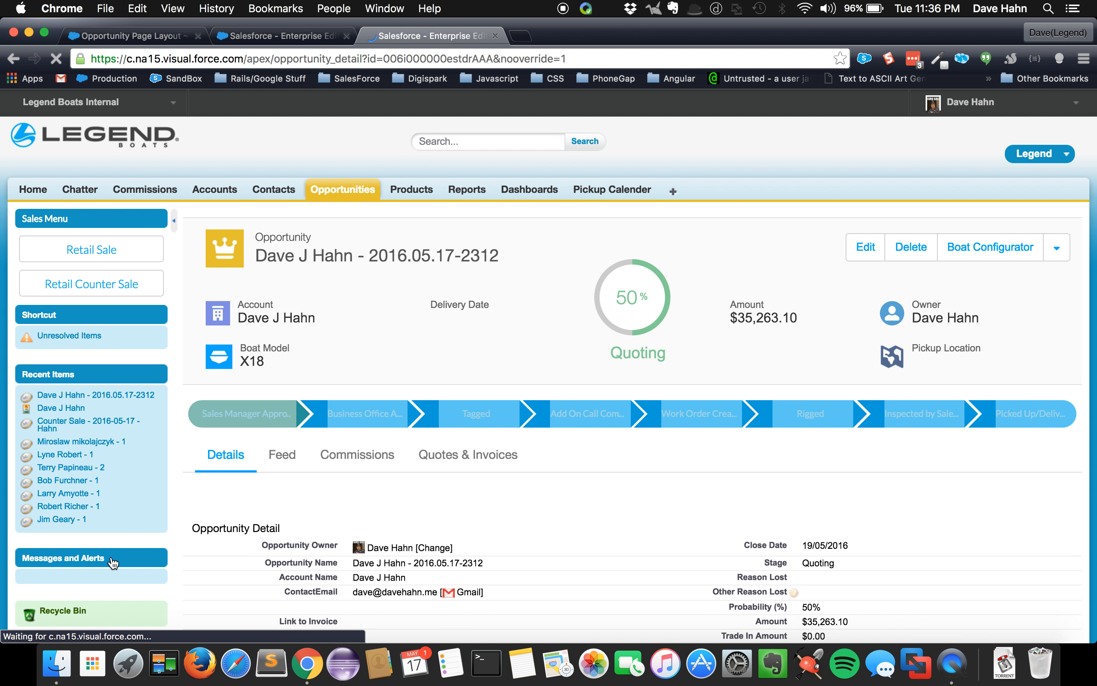
pyautogui.click(481, 431)
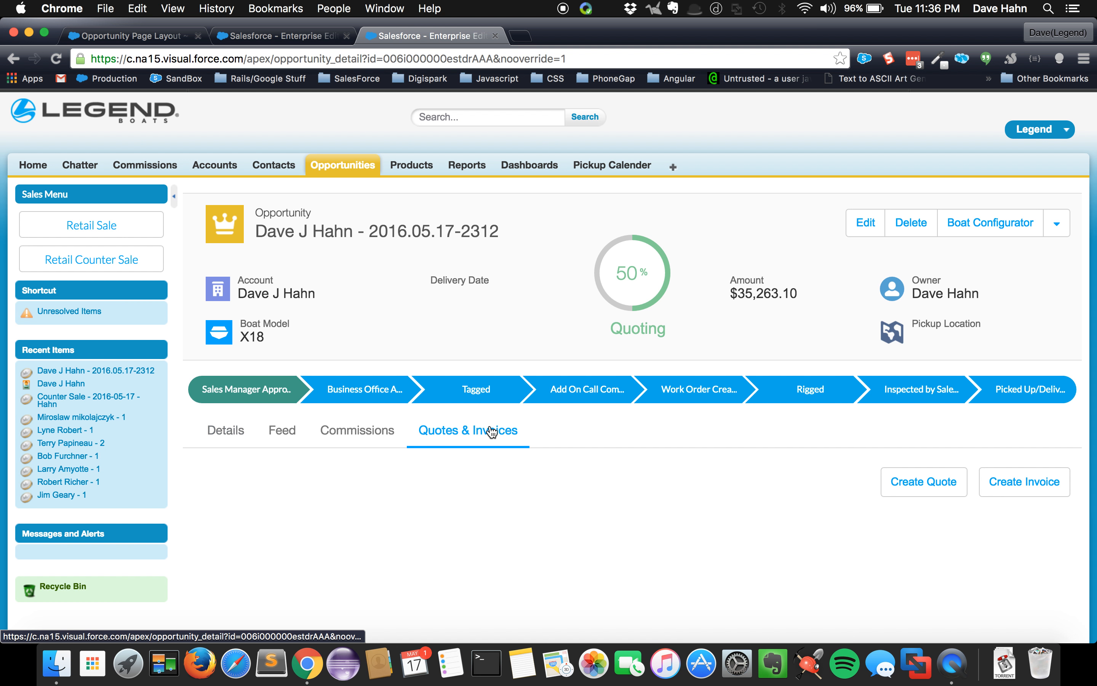
pyautogui.scroll(-3, 491, 428)
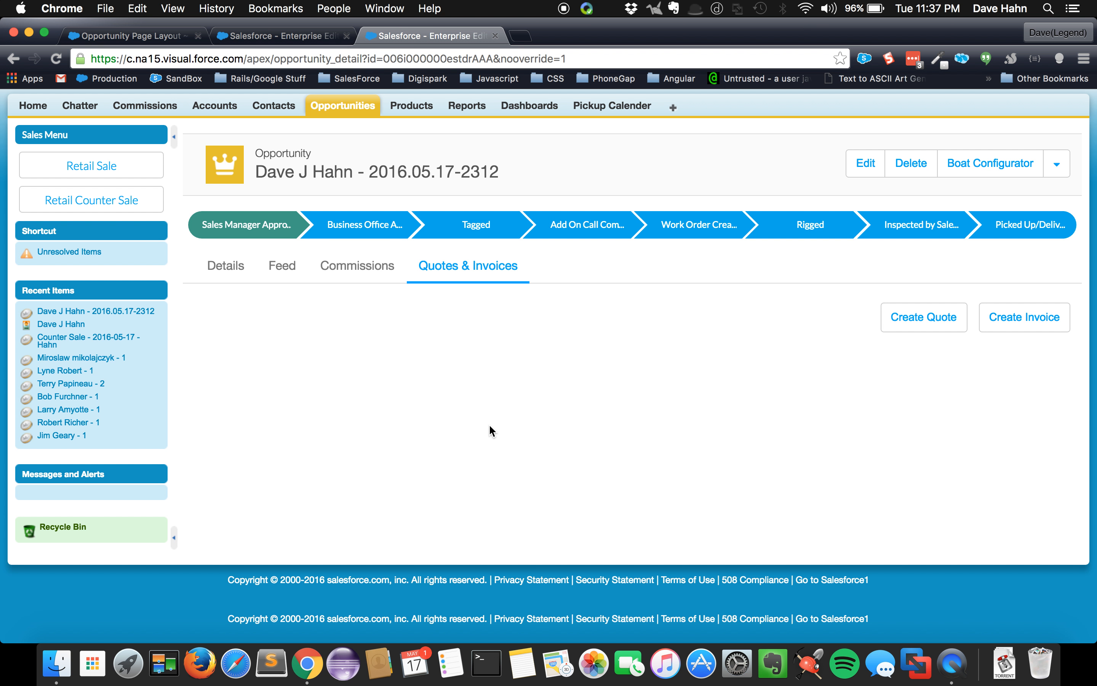
# Create a quote document for the opportunity with the language set to French and generate its preview
pyautogui.click(908, 323)
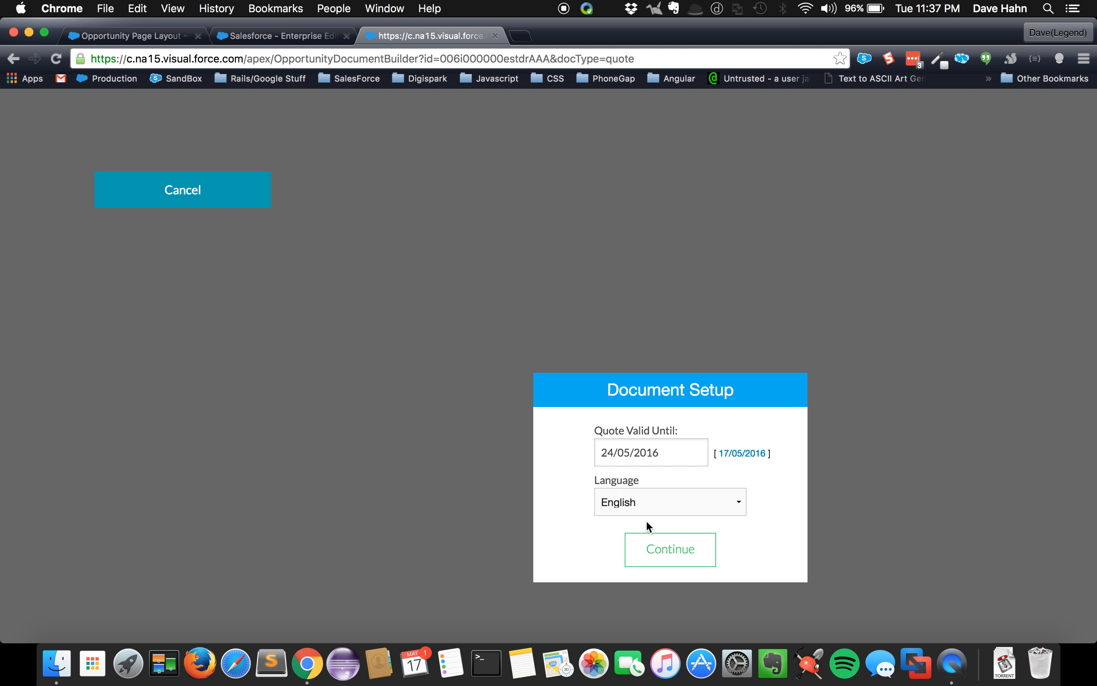
pyautogui.click(647, 509)
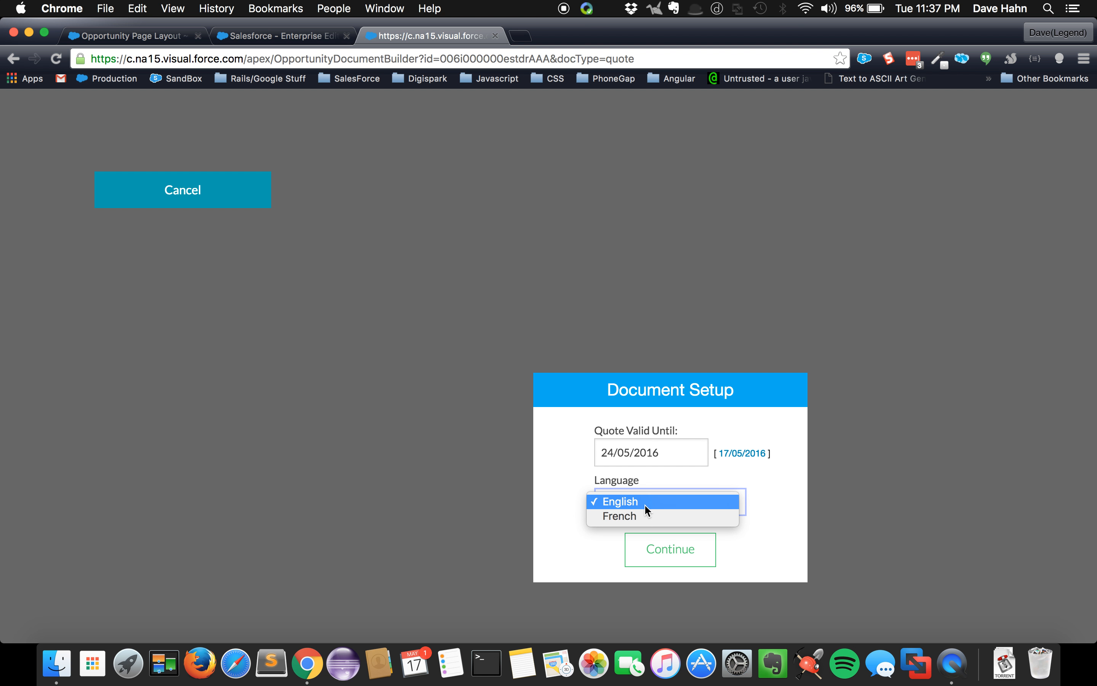
pyautogui.click(634, 519)
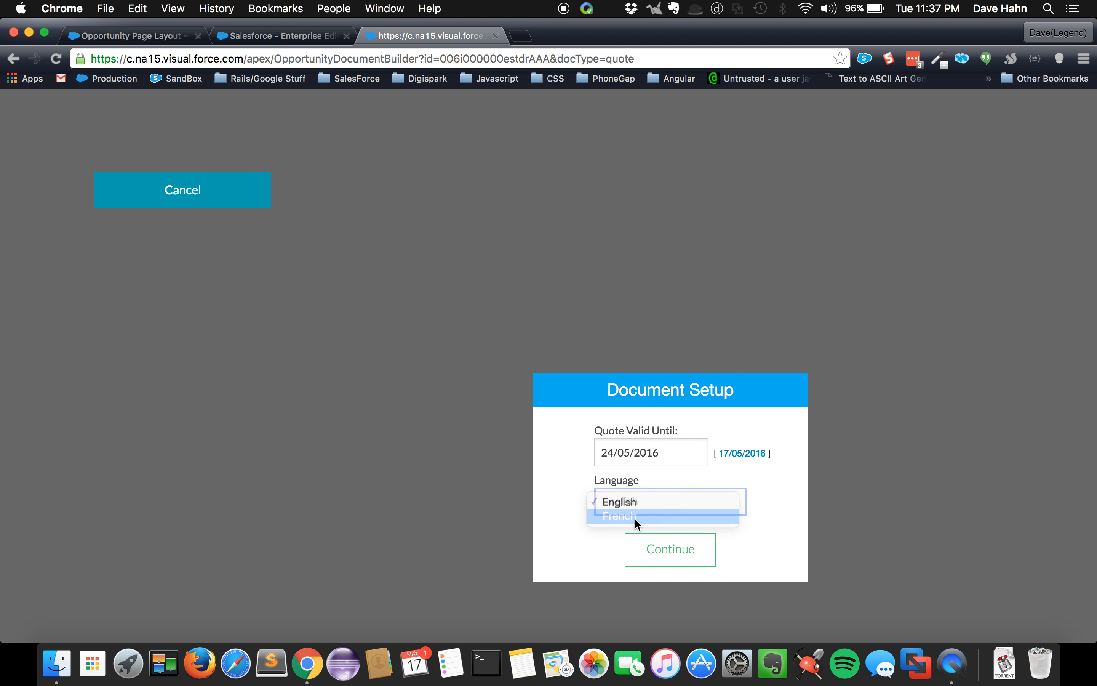
pyautogui.click(648, 552)
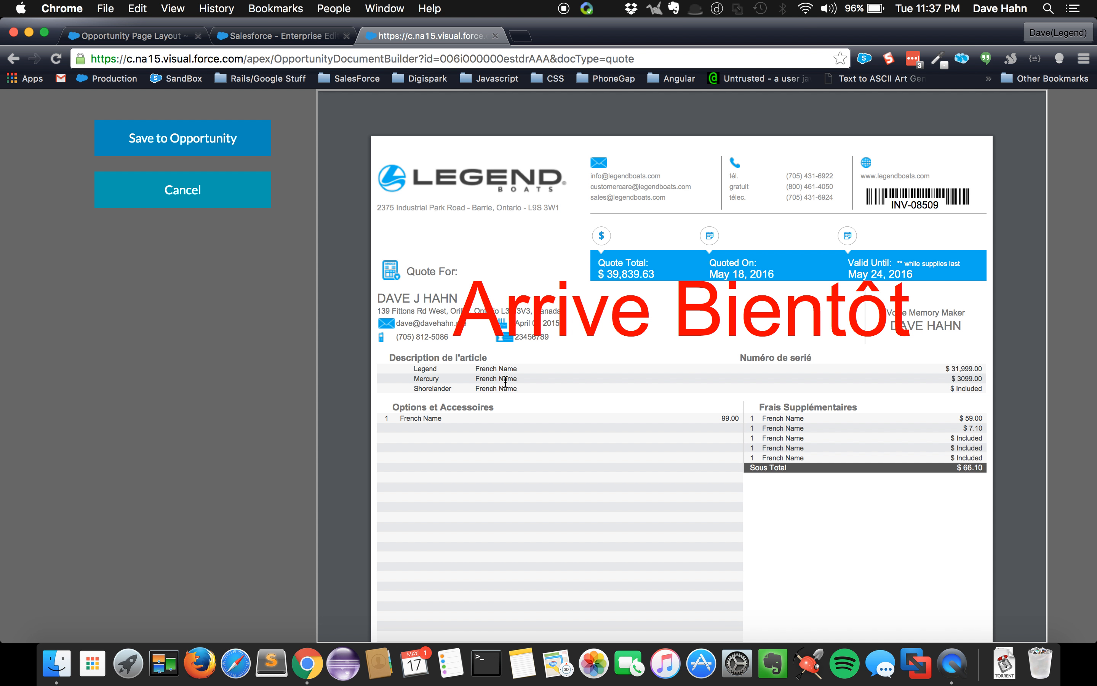
# Review the French quote preview down to its tax and total lines, and leave it without saving to the opportunity
pyautogui.scroll(-10, 671, 432)
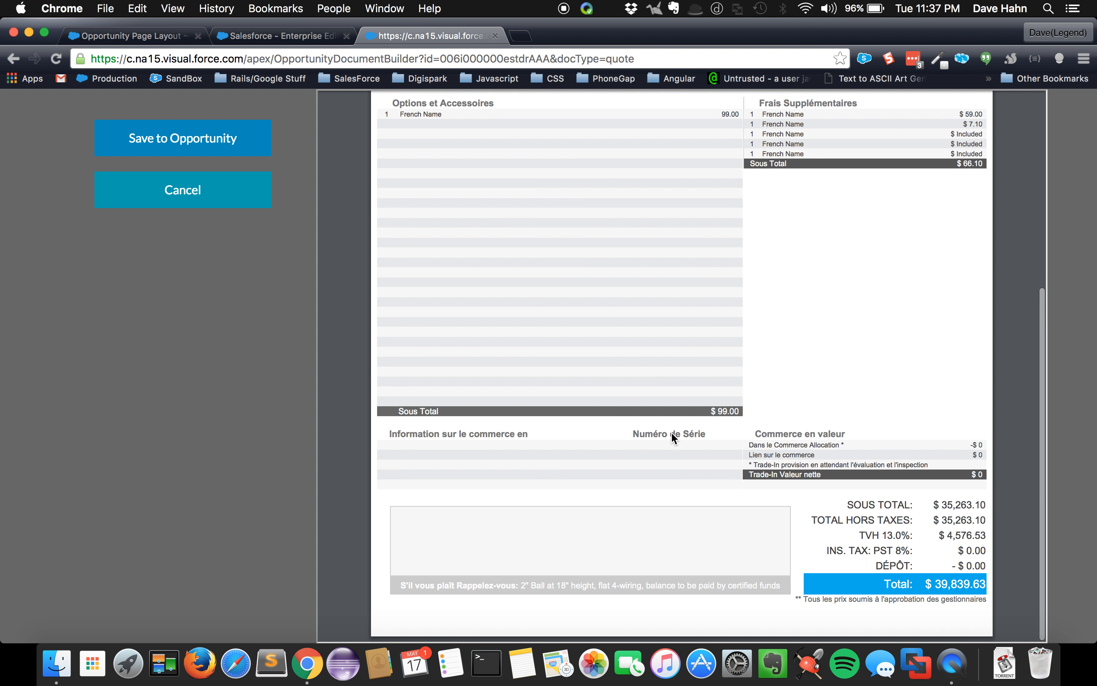
pyautogui.scroll(10, 671, 433)
pyautogui.click(203, 198)
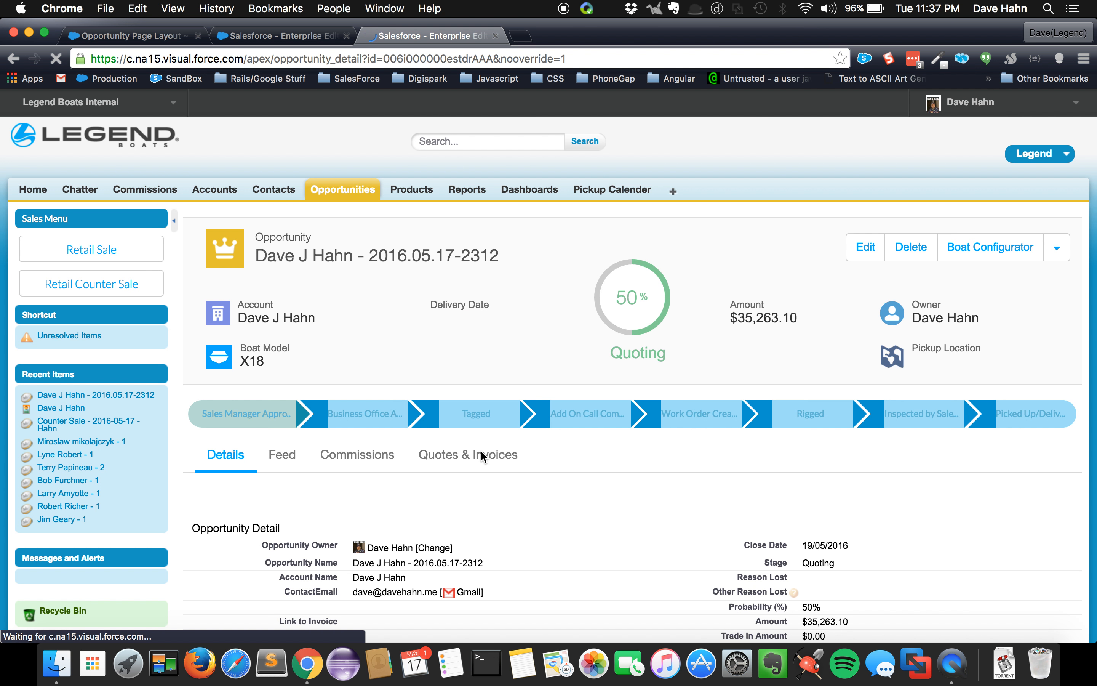
# Open the invoice document setup from the opportunity's quotes and invoices, and cancel it without generating an invoice
pyautogui.click(481, 450)
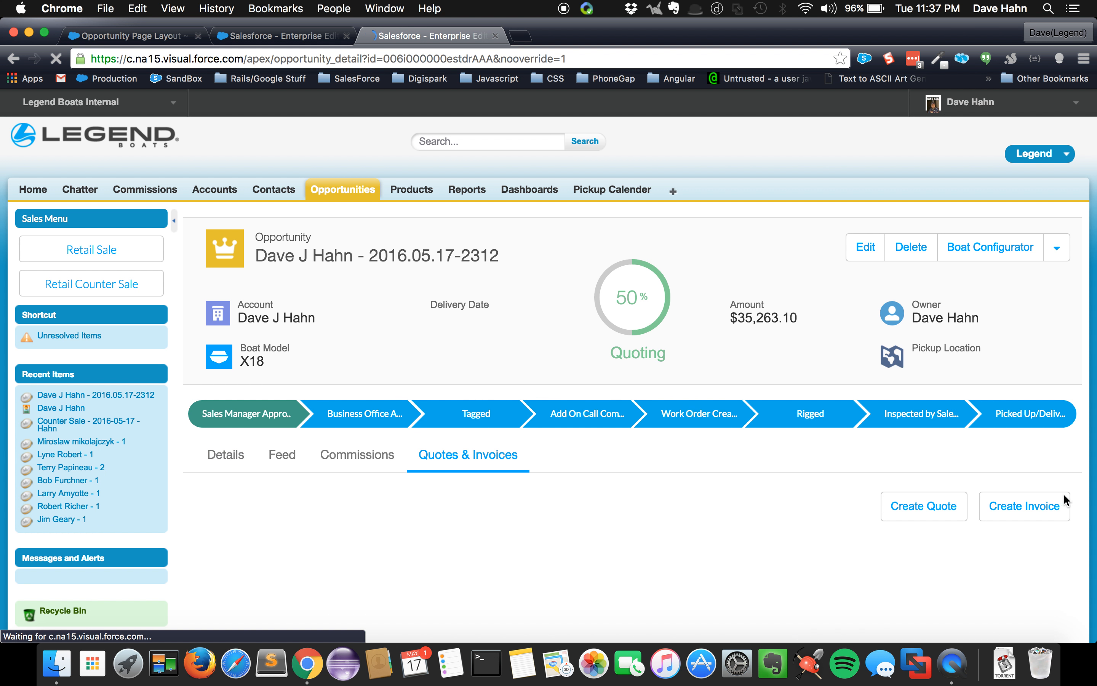
pyautogui.click(1048, 510)
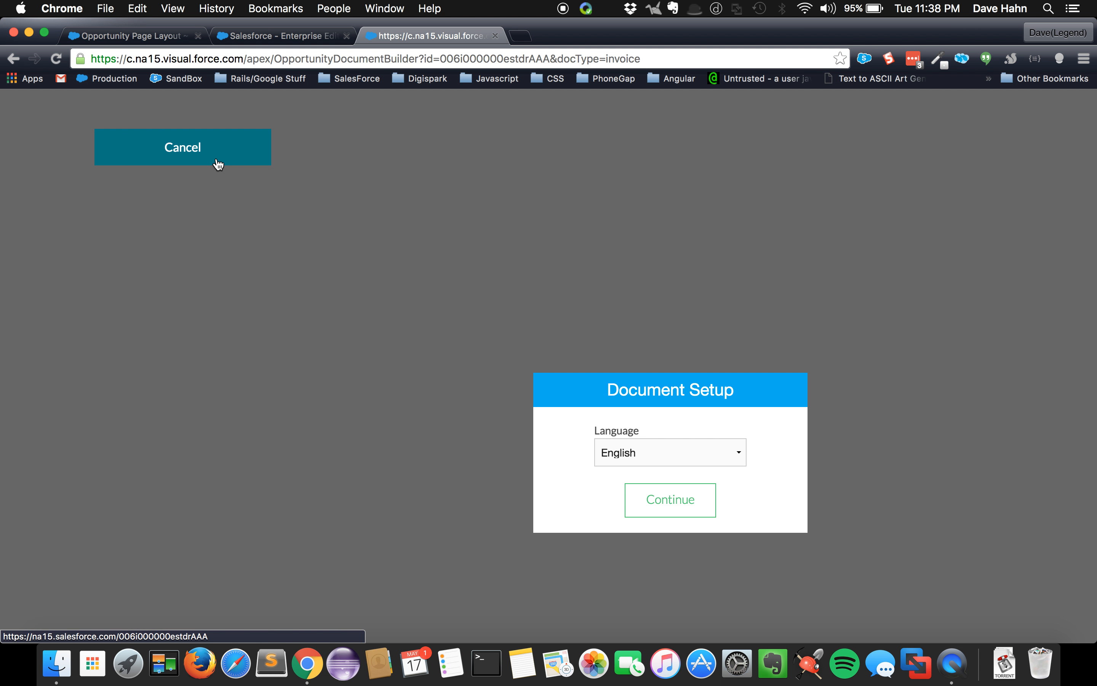
pyautogui.click(198, 148)
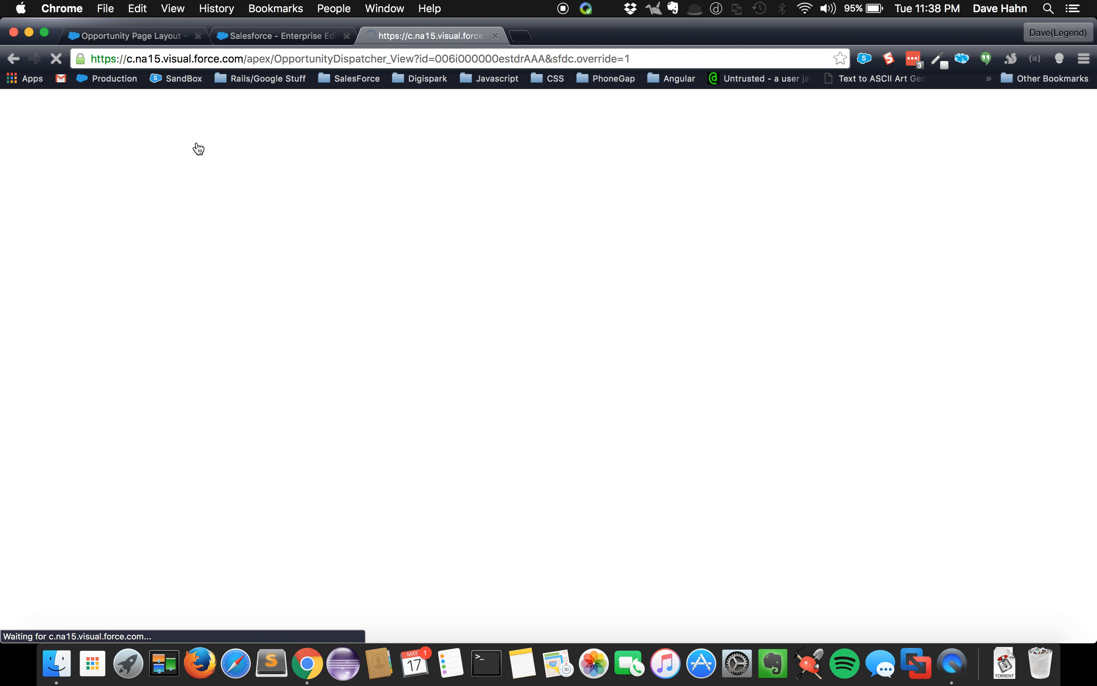